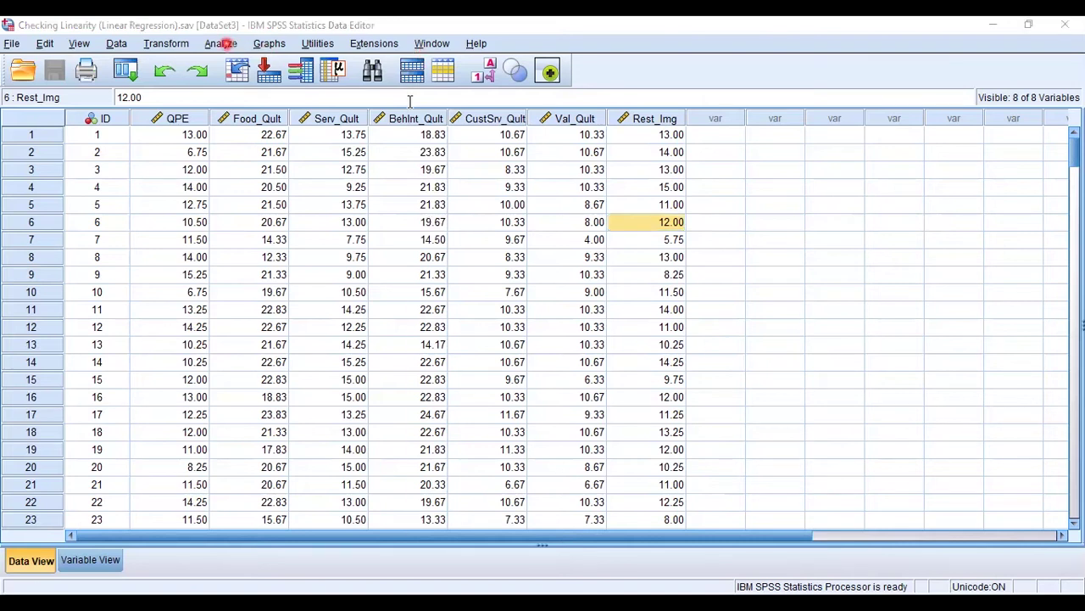
Open a bivariate correlation, reset its earlier settings, and add QPE through Rest_Img as the variables.
left_click(227, 43)
mouse_move(257, 153)
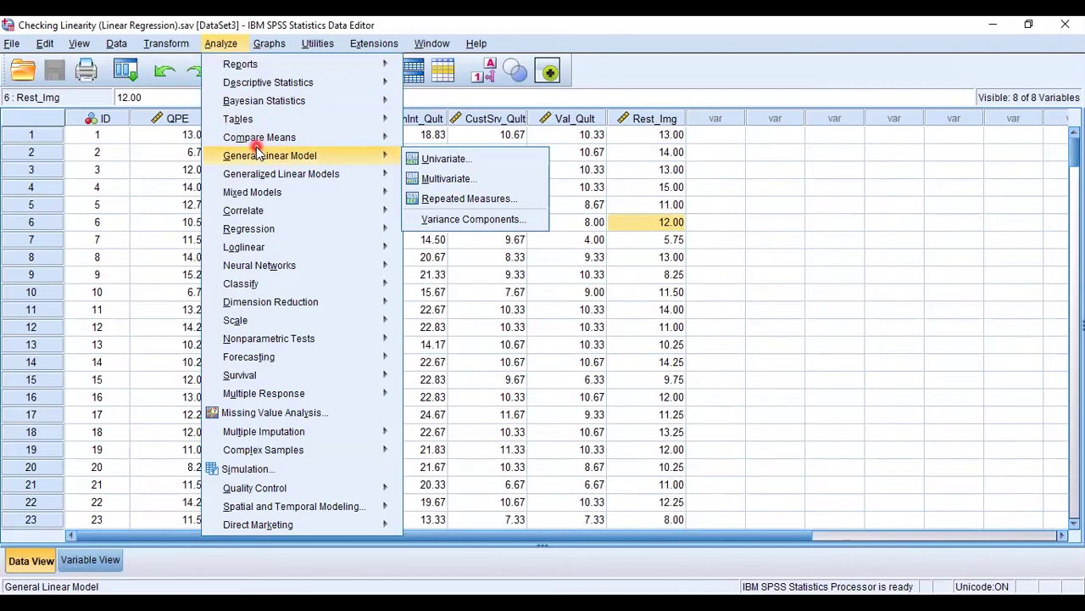
mouse_move(289, 216)
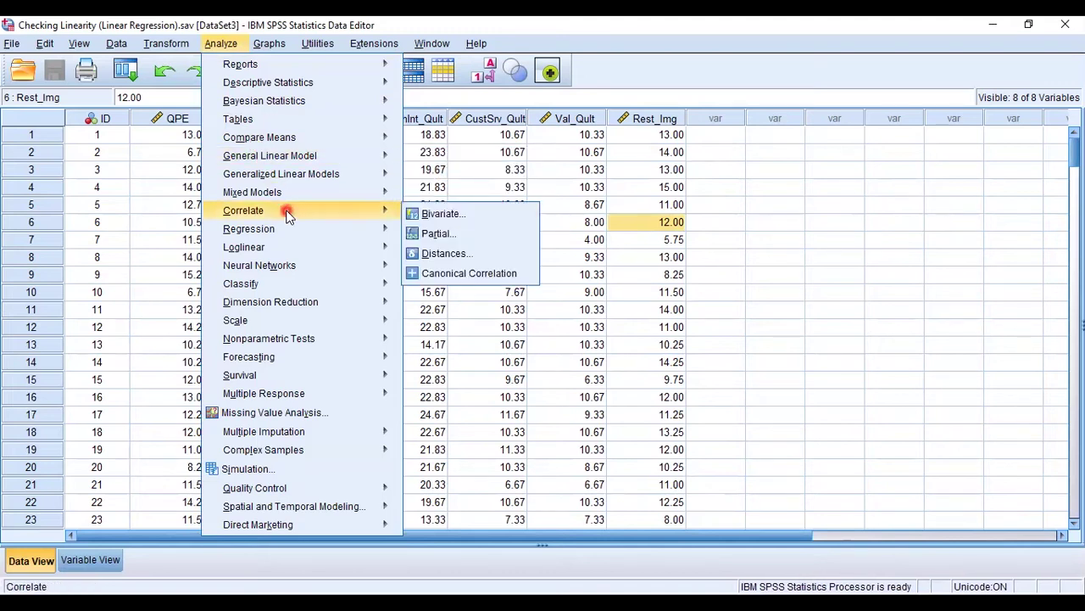
left_click(468, 216)
left_click(542, 445)
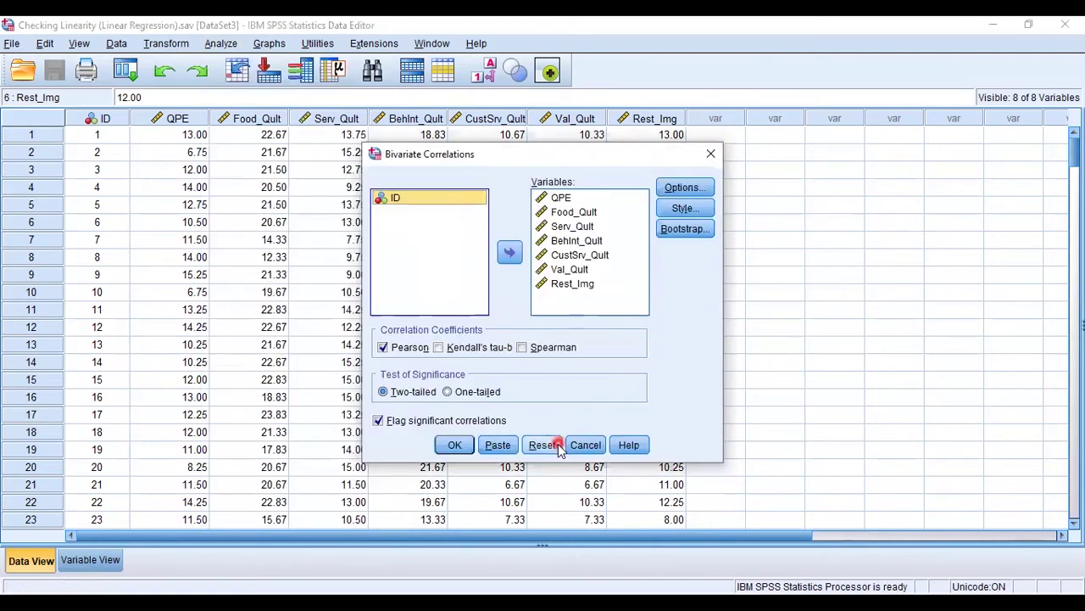
left_click(407, 213)
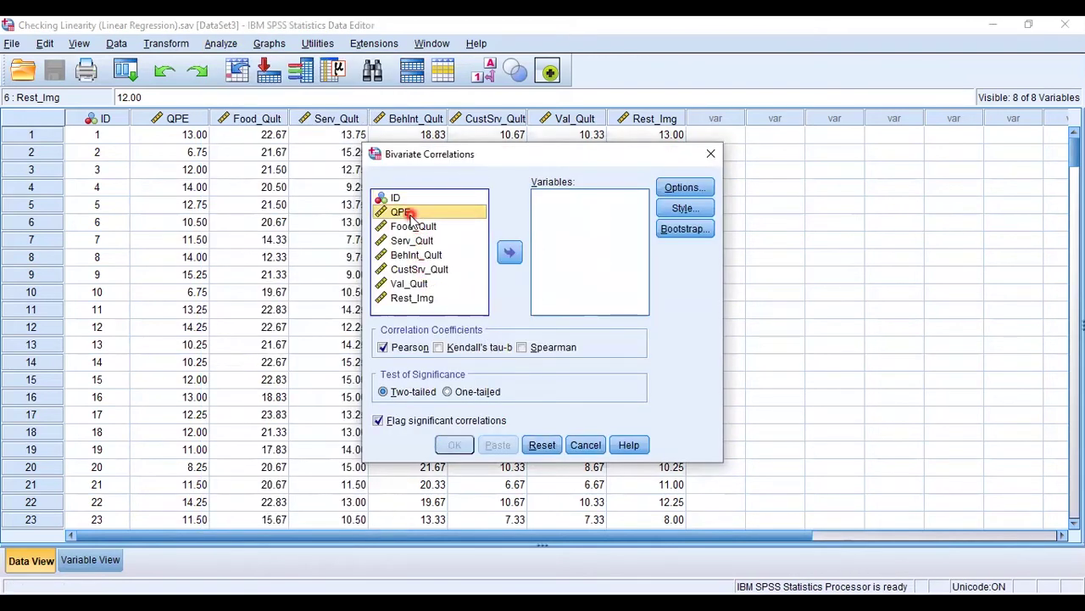
left_click(410, 300, "shift")
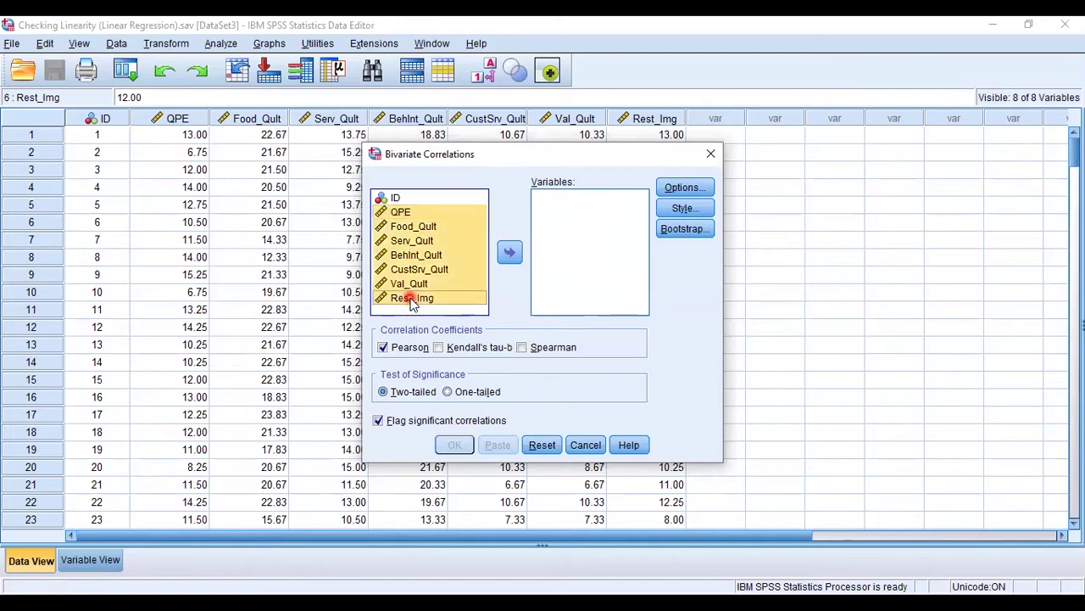
left_click(510, 252)
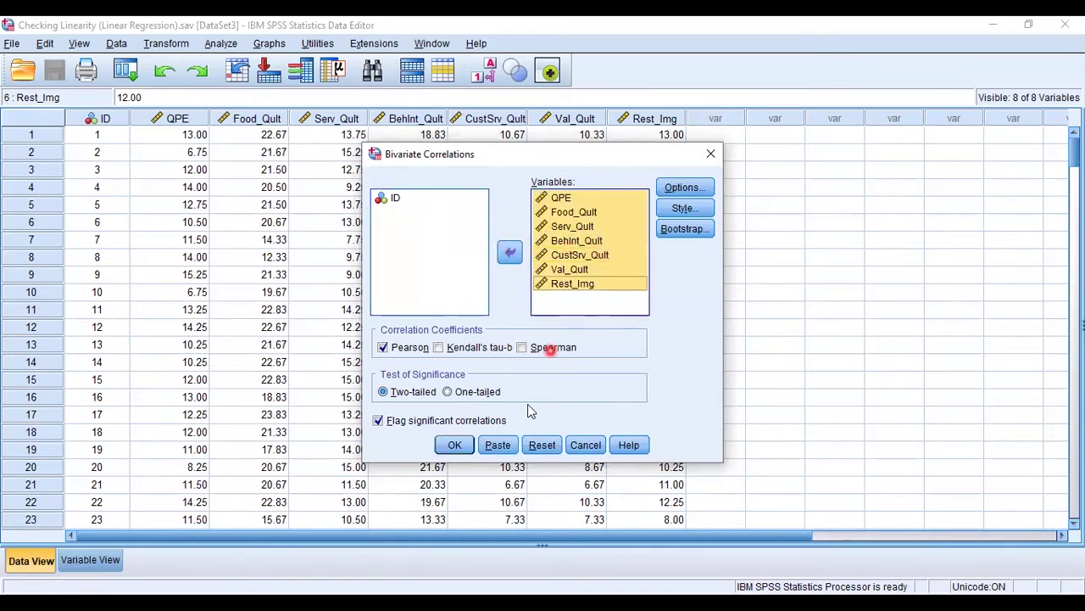
Run the two-tailed Pearson correlation with significant correlations flagged.
left_click(454, 447)
left_click(415, 422)
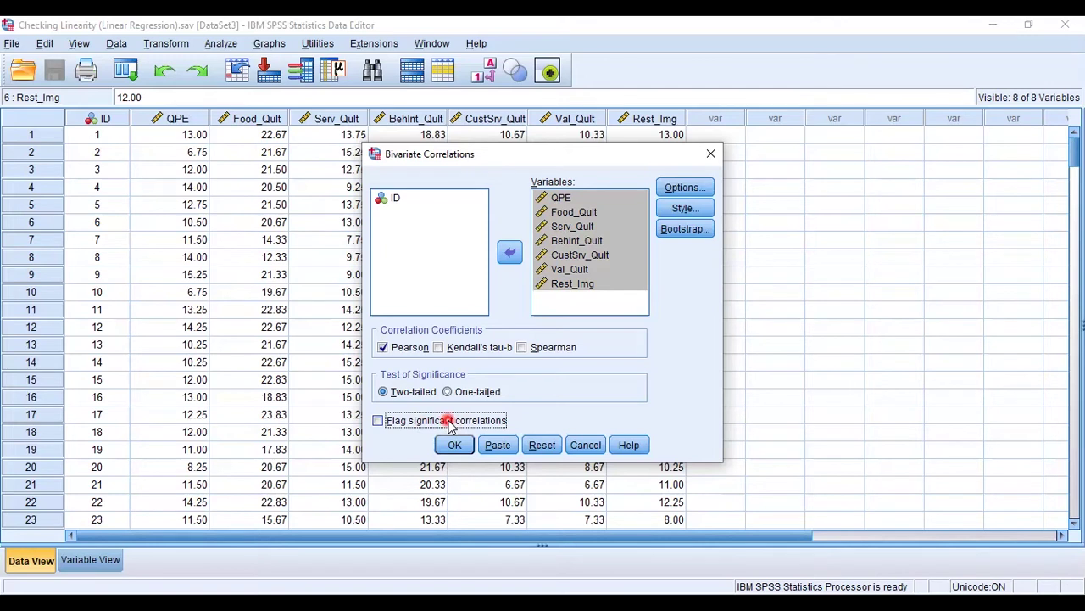
left_click(402, 424)
left_click(442, 447)
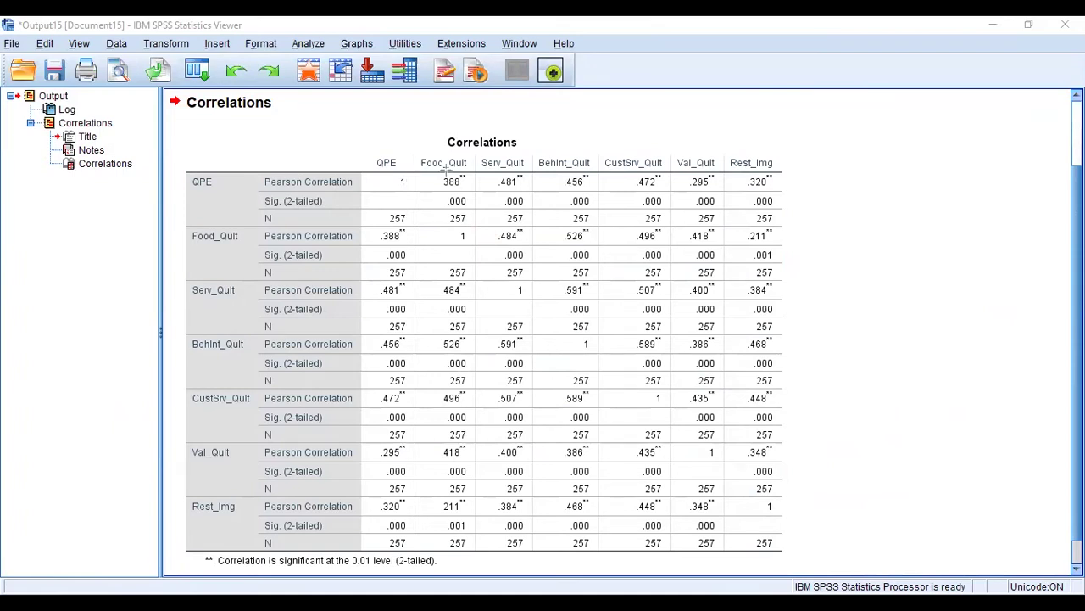
Examine the Pearson correlations of QPE with the other variables and their significance flags in the Correlations table.
left_click_drag(429, 172, 475, 191)
left_click_drag(476, 173, 535, 194)
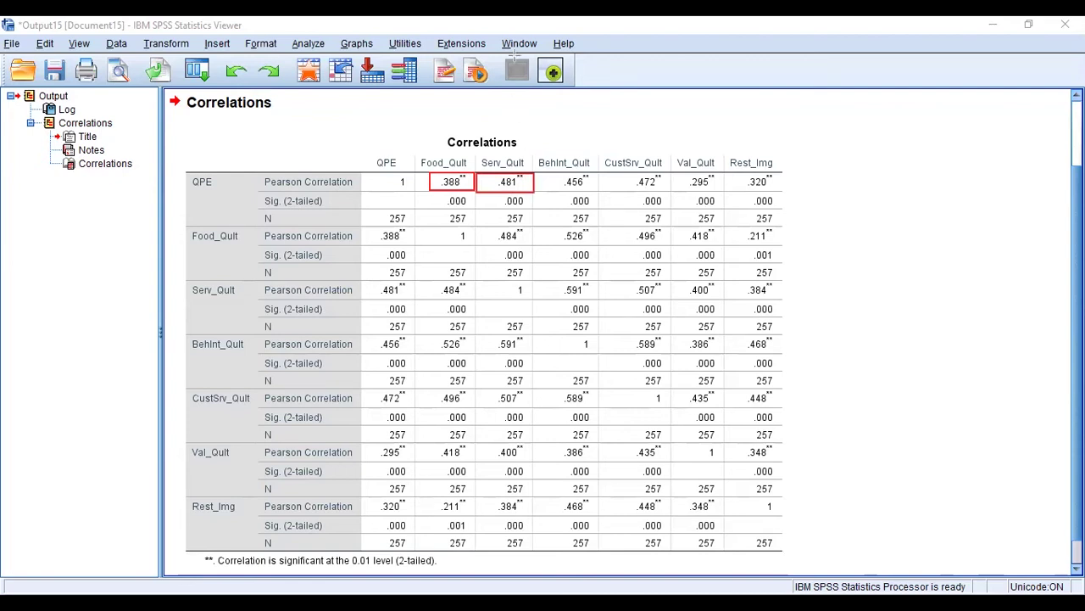
left_click(450, 182)
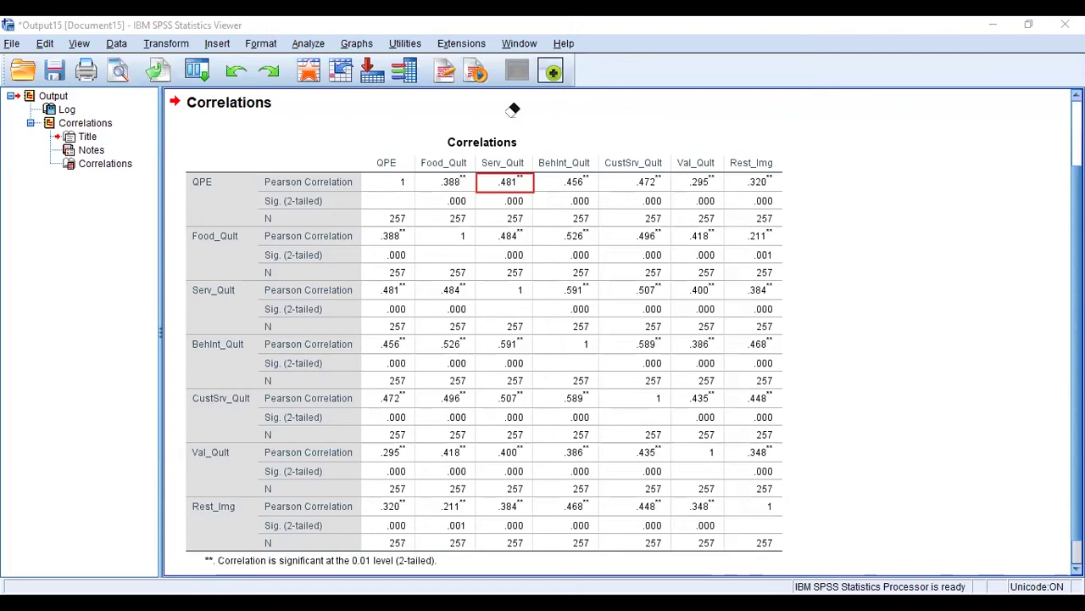
left_click_drag(415, 170, 509, 170)
left_click_drag(578, 170, 777, 195)
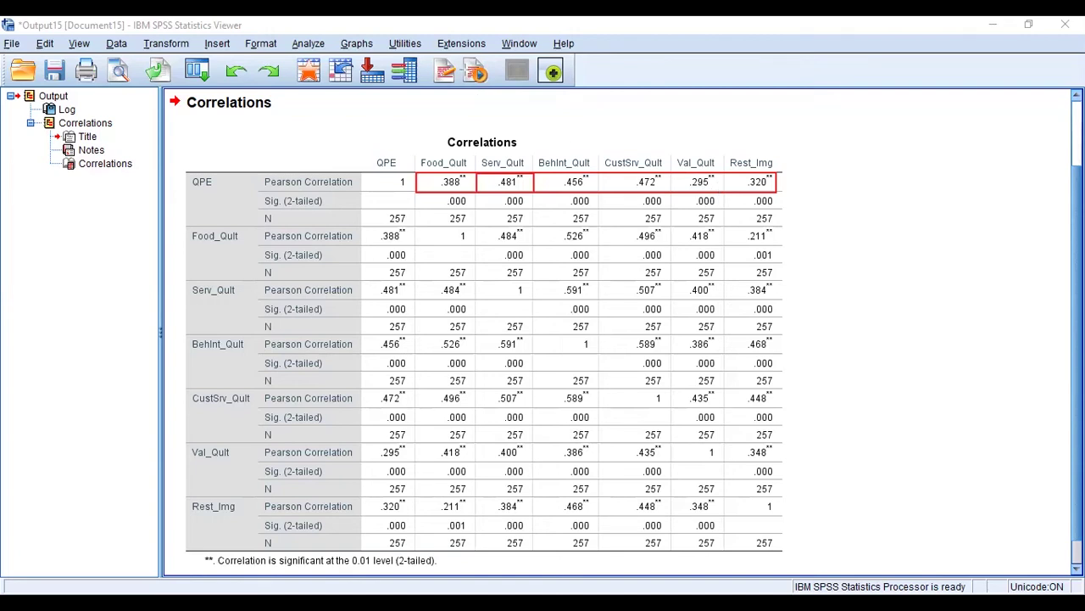
left_click(511, 182)
left_click(504, 175)
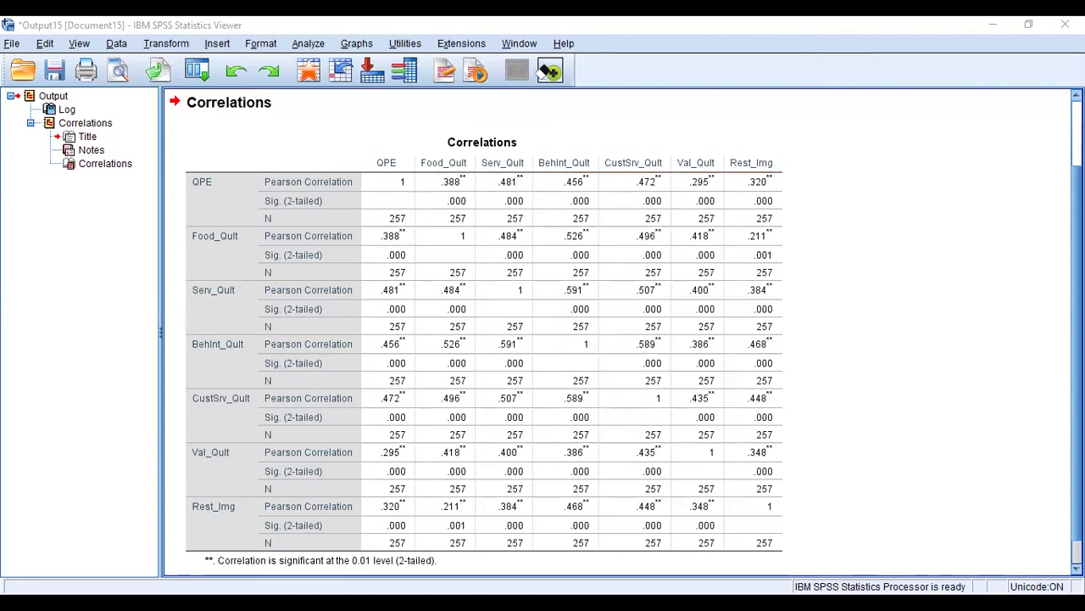
left_click(573, 183)
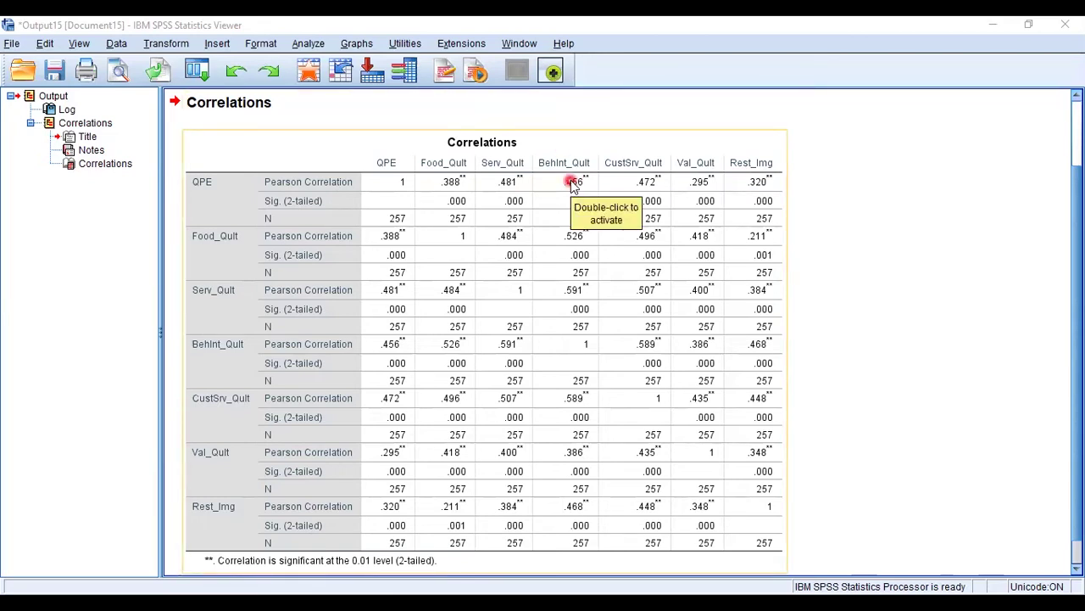
left_click(512, 66)
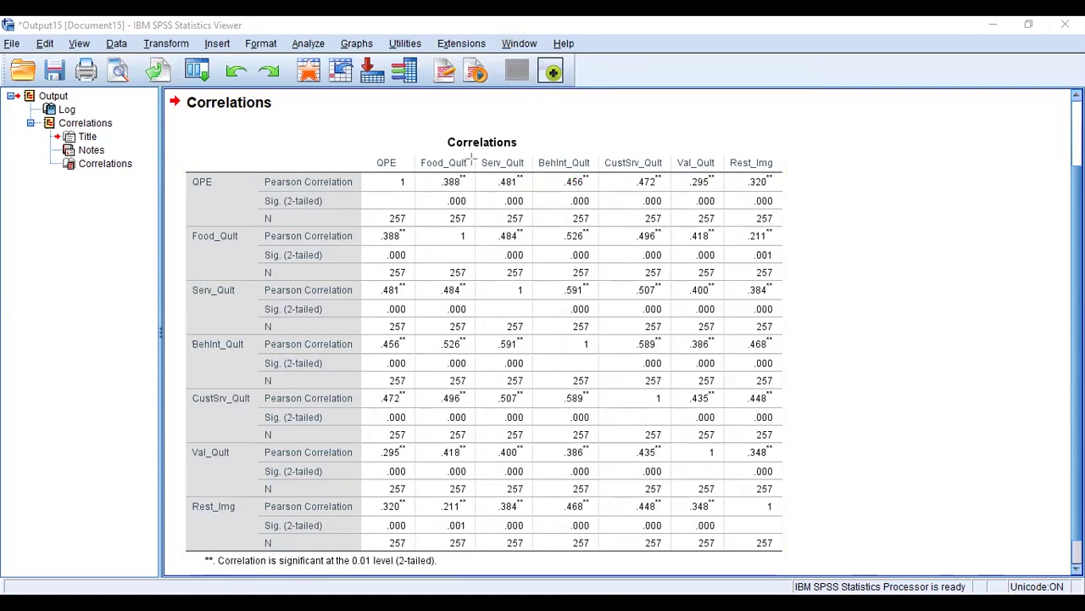
left_click_drag(465, 178, 470, 185)
left_click(499, 178)
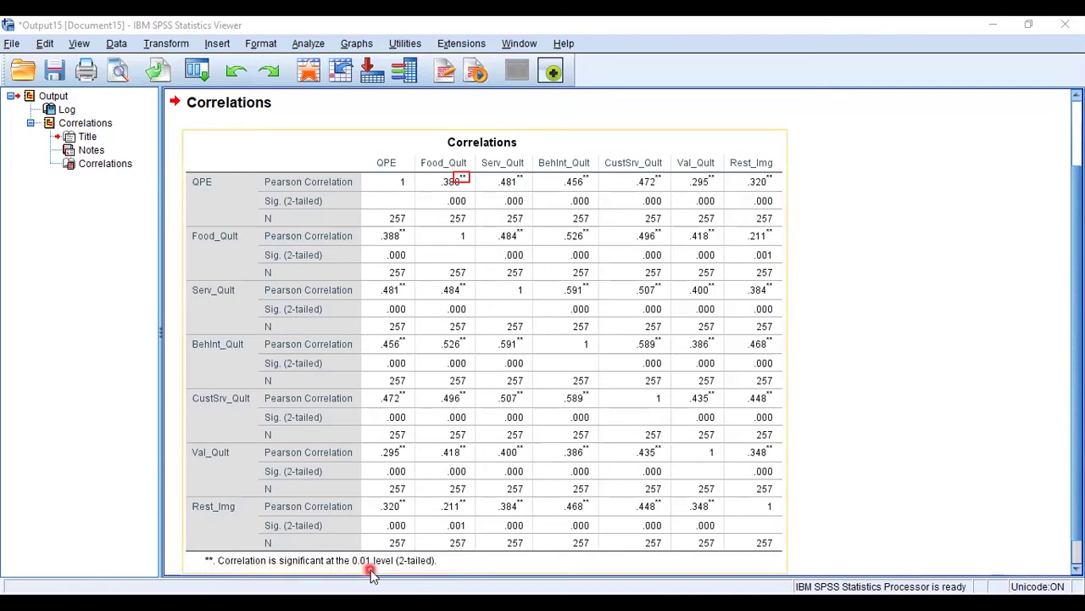
left_click(473, 336)
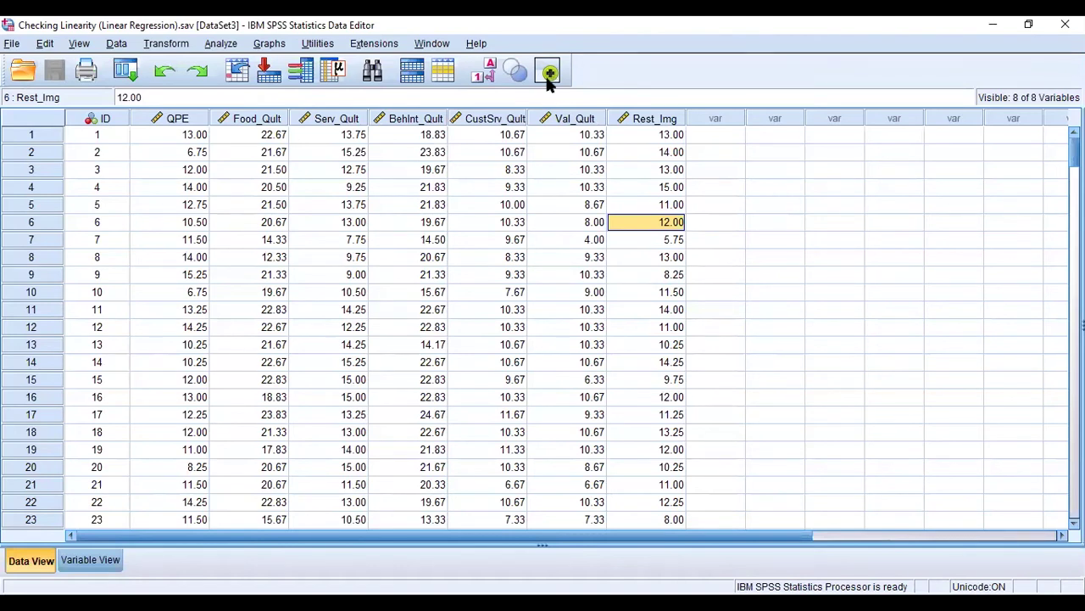
Start a legacy simple scatterplot from the data file and reset its previous axis assignments.
left_click(549, 74)
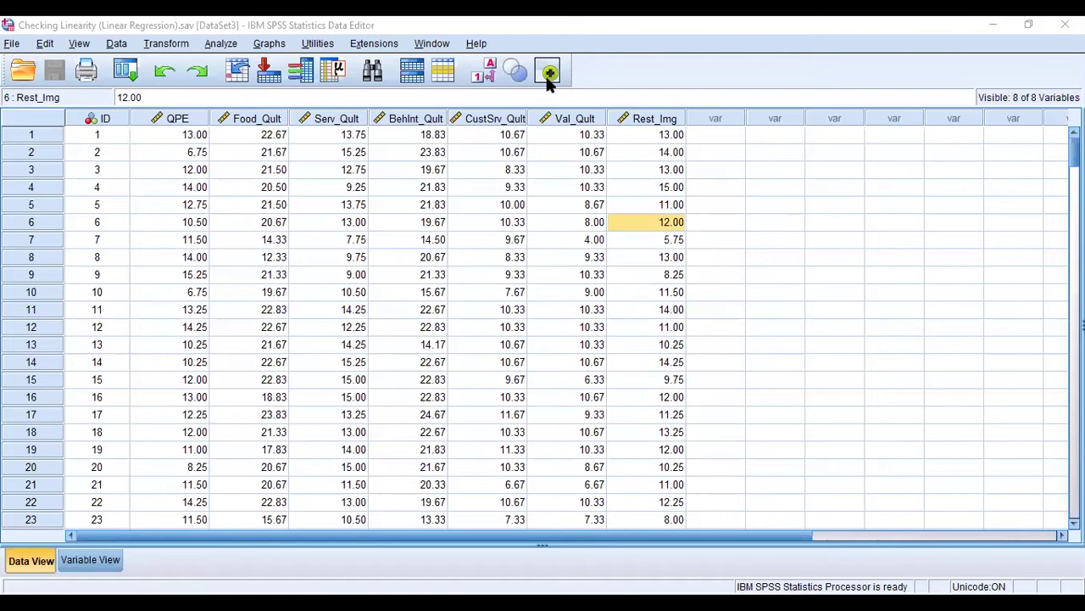
left_click(412, 199)
left_click(270, 44)
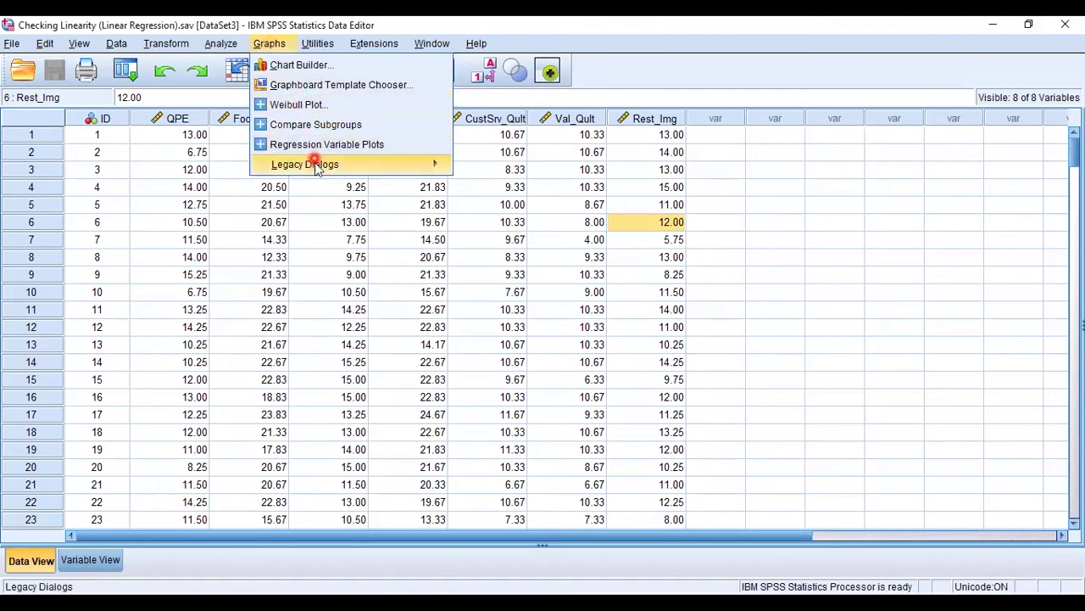
mouse_move(317, 169)
left_click(382, 166)
left_click(513, 348)
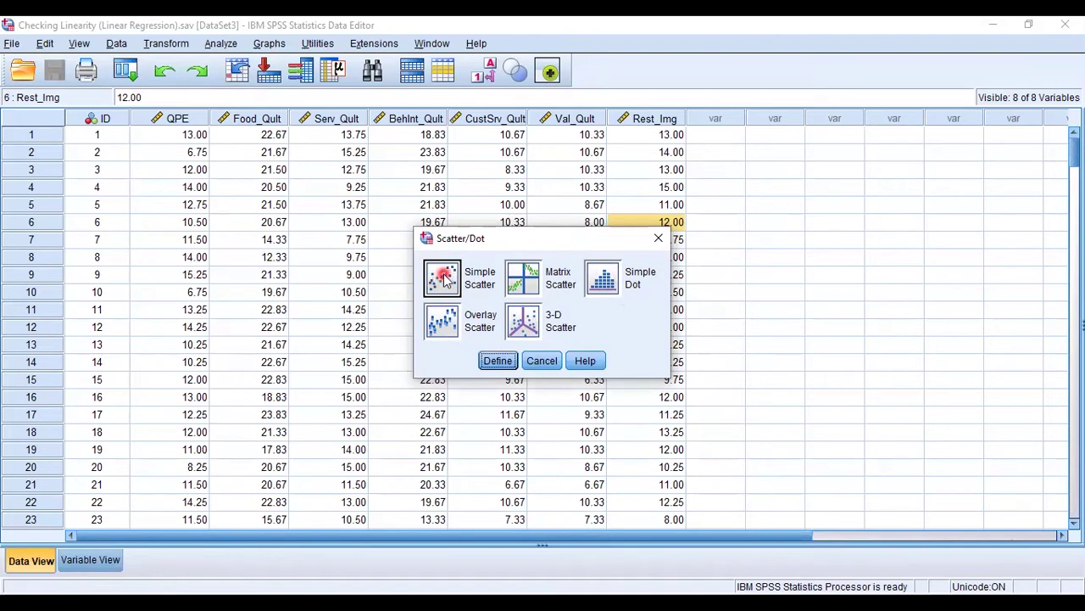
left_click(495, 366)
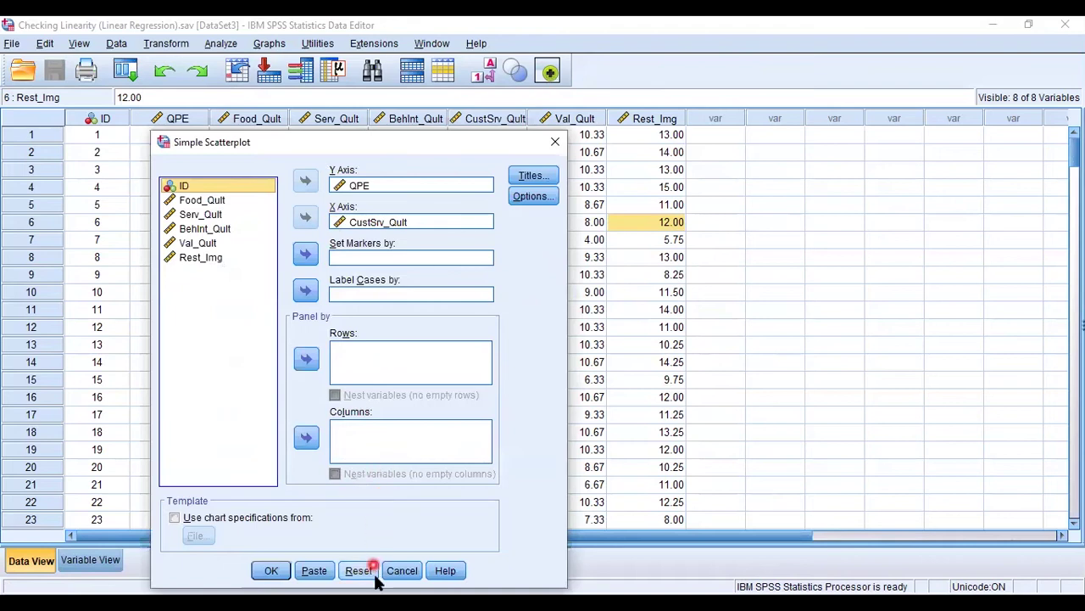
left_click(375, 574)
Assign QPE to the scatterplot's Y axis and Food_Qult to its X axis.
left_click(190, 200)
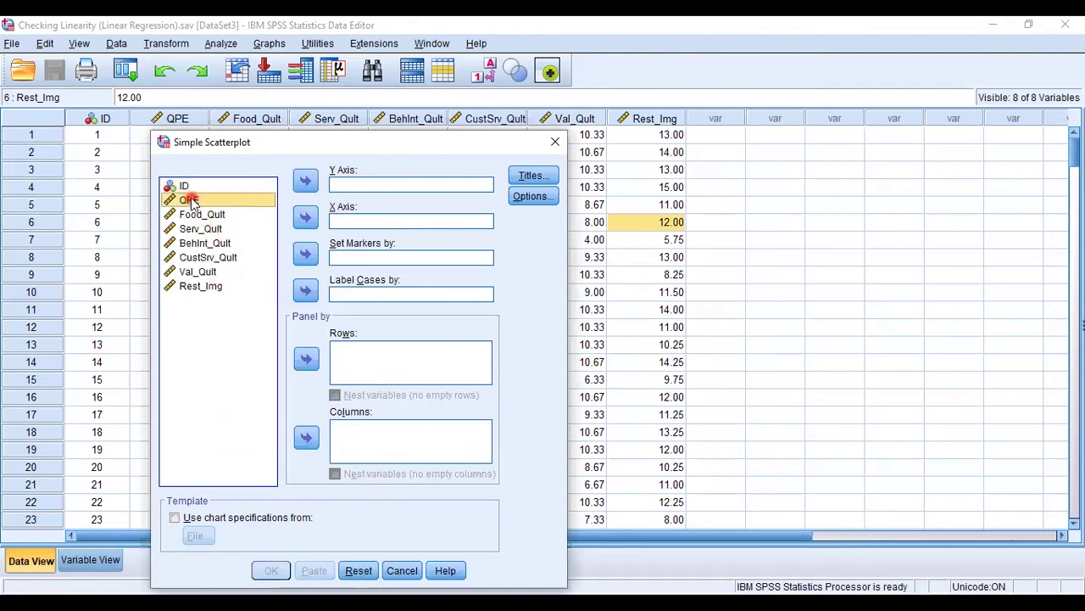
left_click(306, 180)
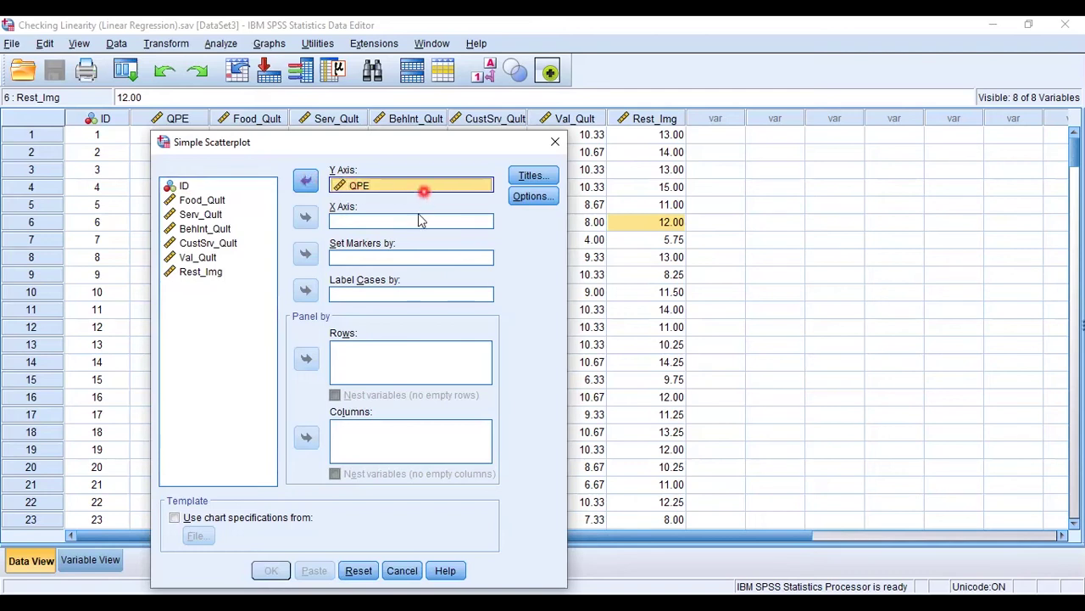
left_click(204, 201)
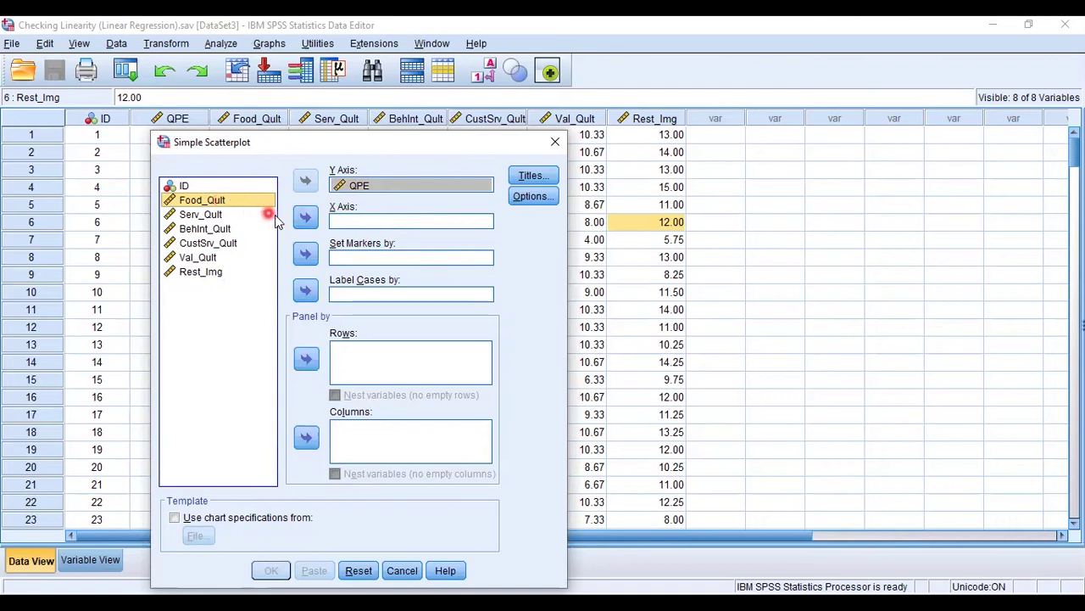
left_click(307, 219)
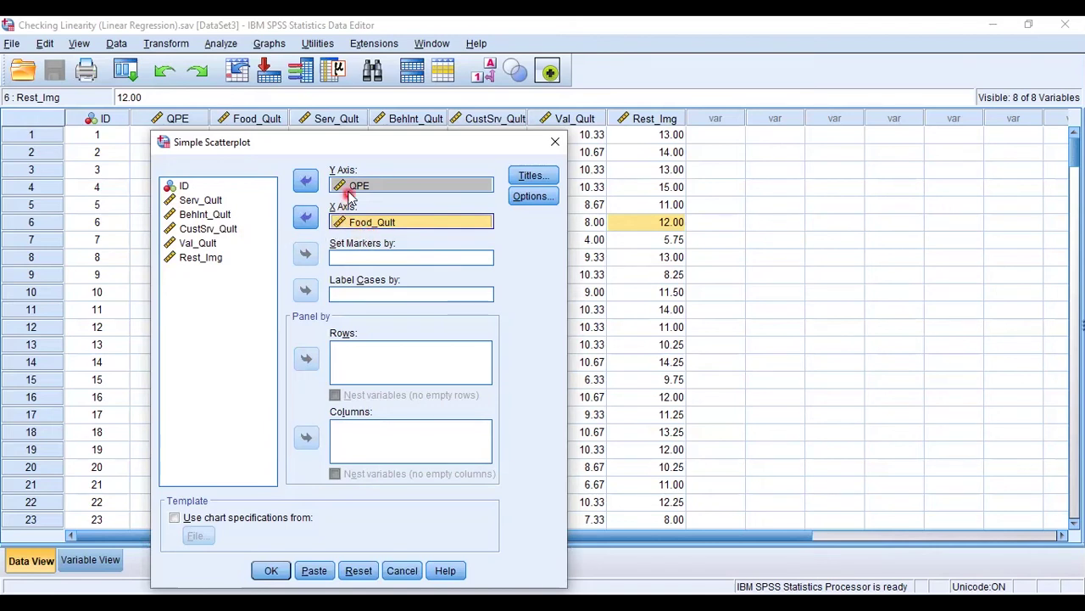
Try Serv_Qult and Rest_Img in turn as the scatterplot's X-axis variable in place of Food_Qult.
left_click(205, 214)
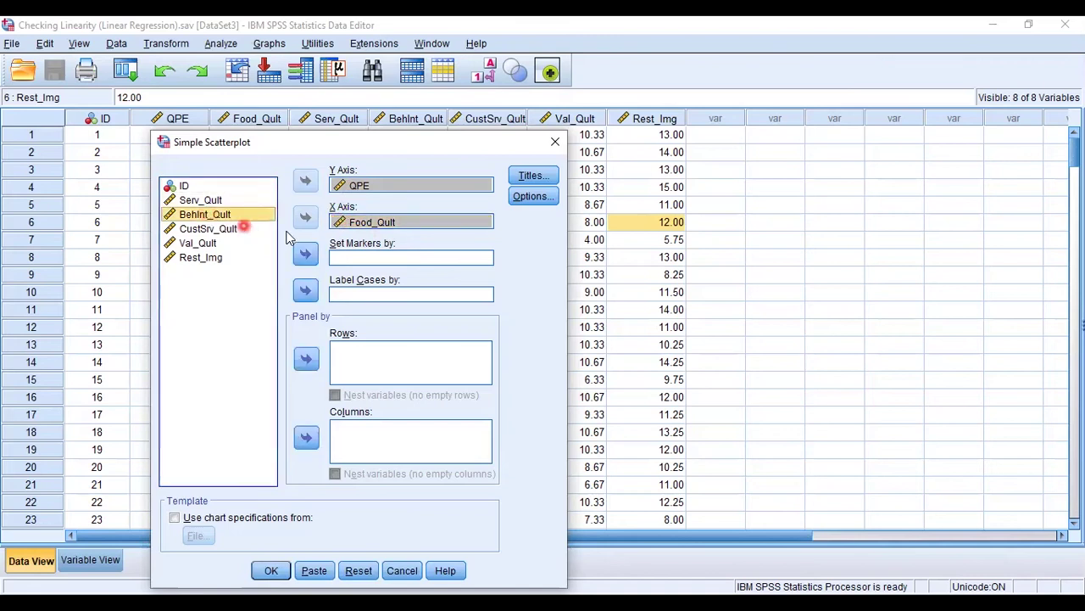
left_click(386, 221)
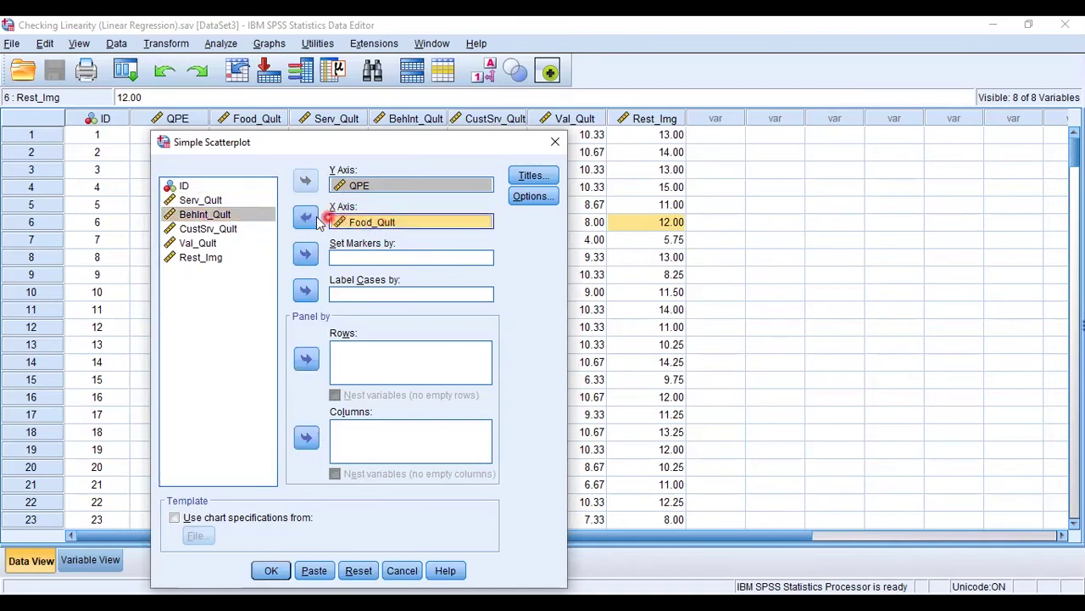
left_click(306, 218)
left_click(224, 218)
left_click(306, 217)
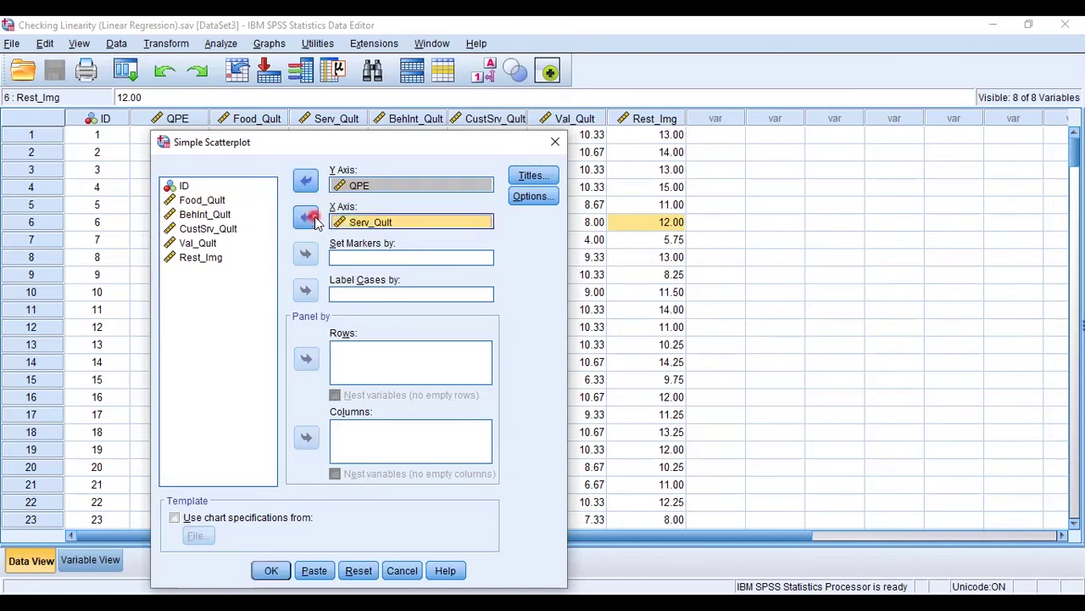
left_click(306, 218)
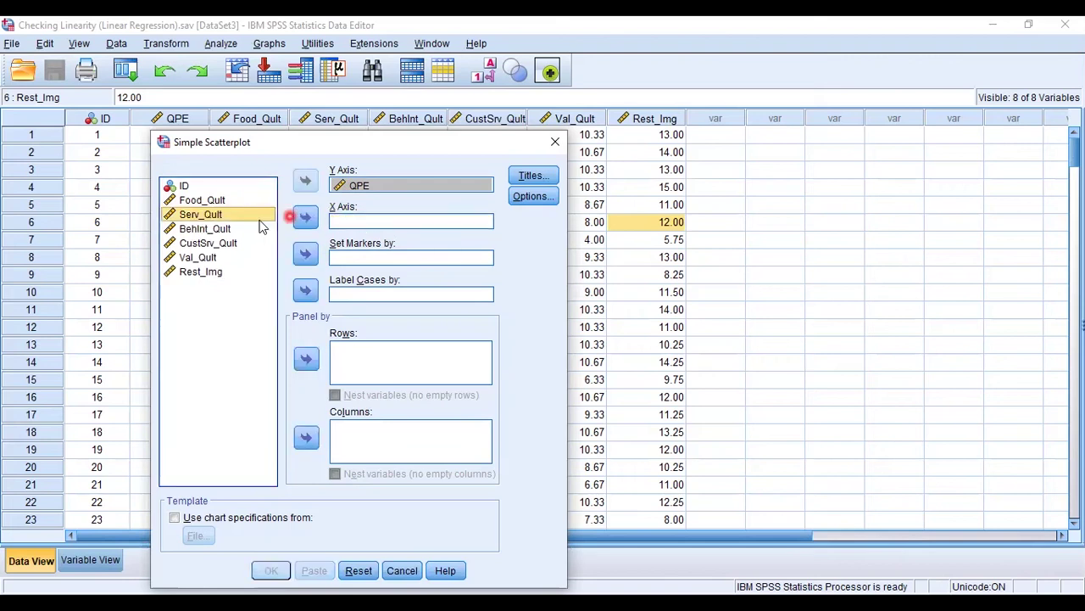
left_click(197, 272)
left_click(306, 218)
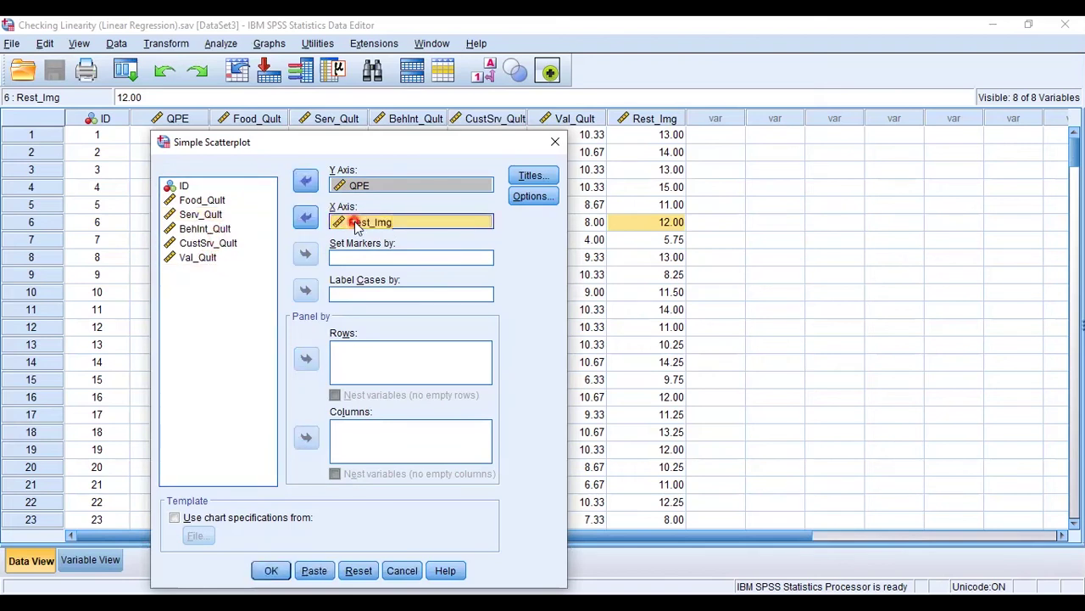
left_click(306, 218)
Assign BehInt_Qult to the X axis and generate the scatterplot.
left_click(210, 229)
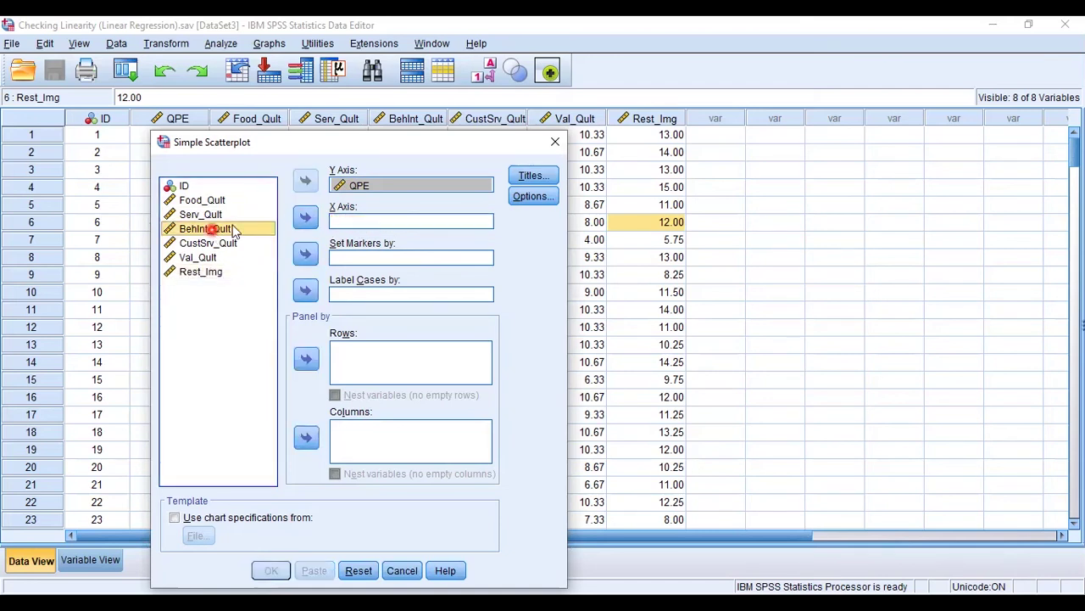
left_click(306, 218)
left_click(268, 572)
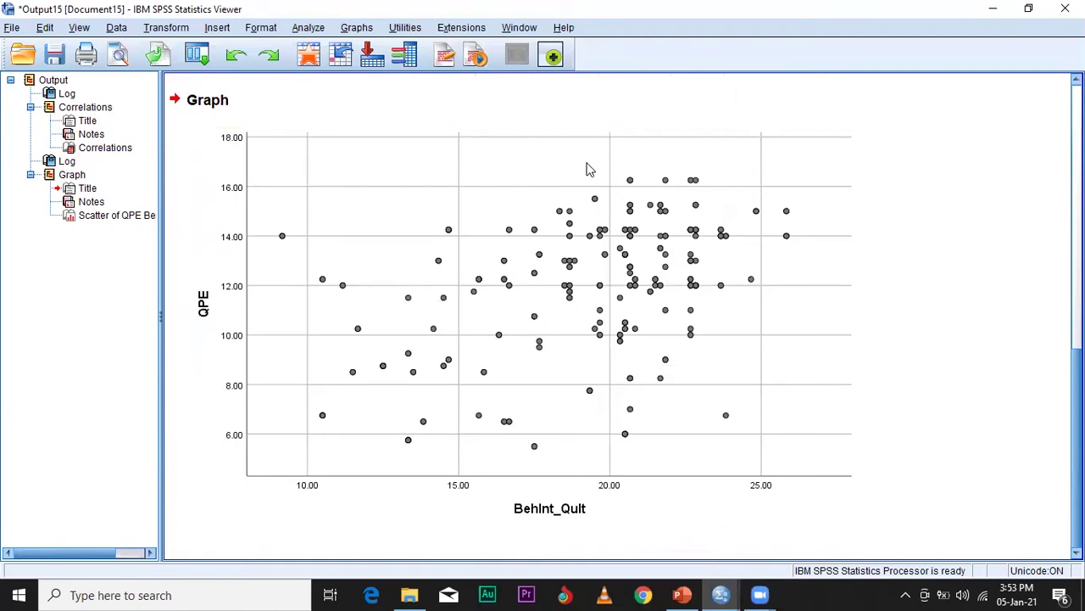
Open the QPE by BehInt_Qult scatterplot for editing and add a linear fit line for all points.
left_click(527, 246)
left_click(580, 123)
left_click(621, 230)
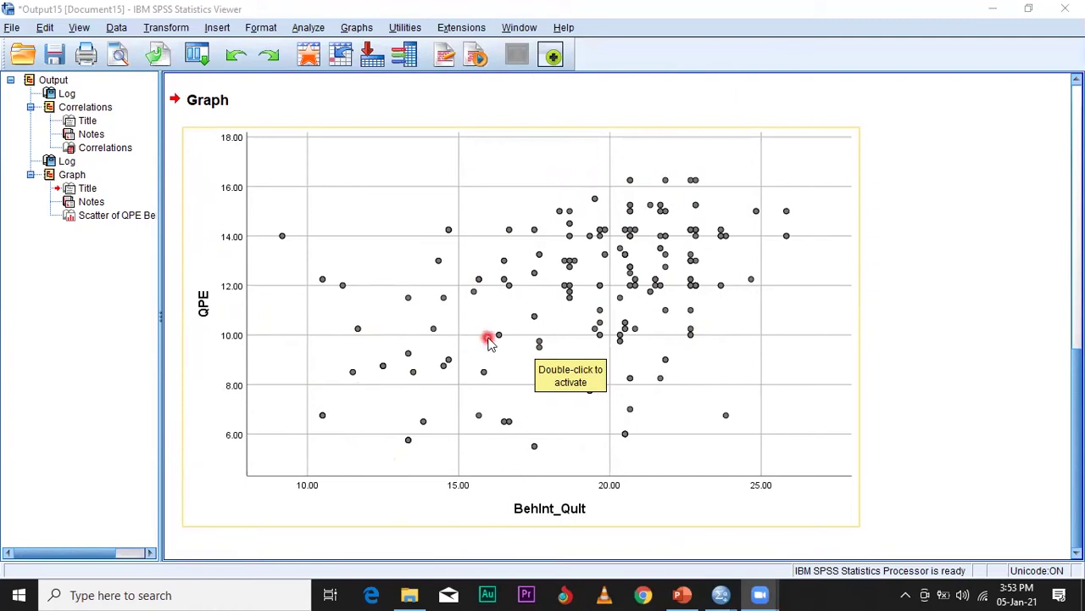
double_click(602, 285)
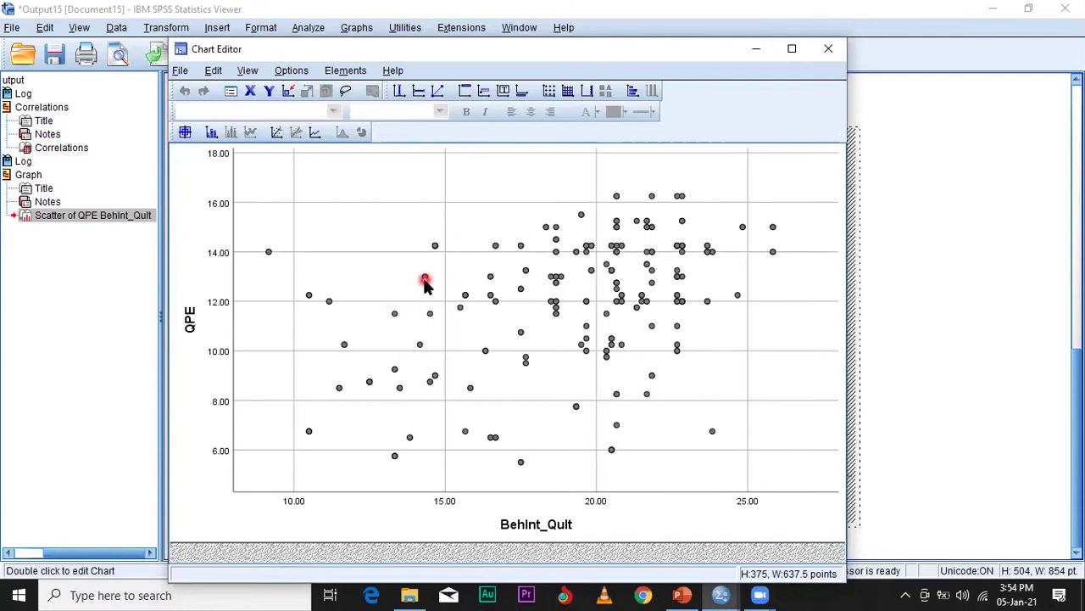
left_click(277, 136)
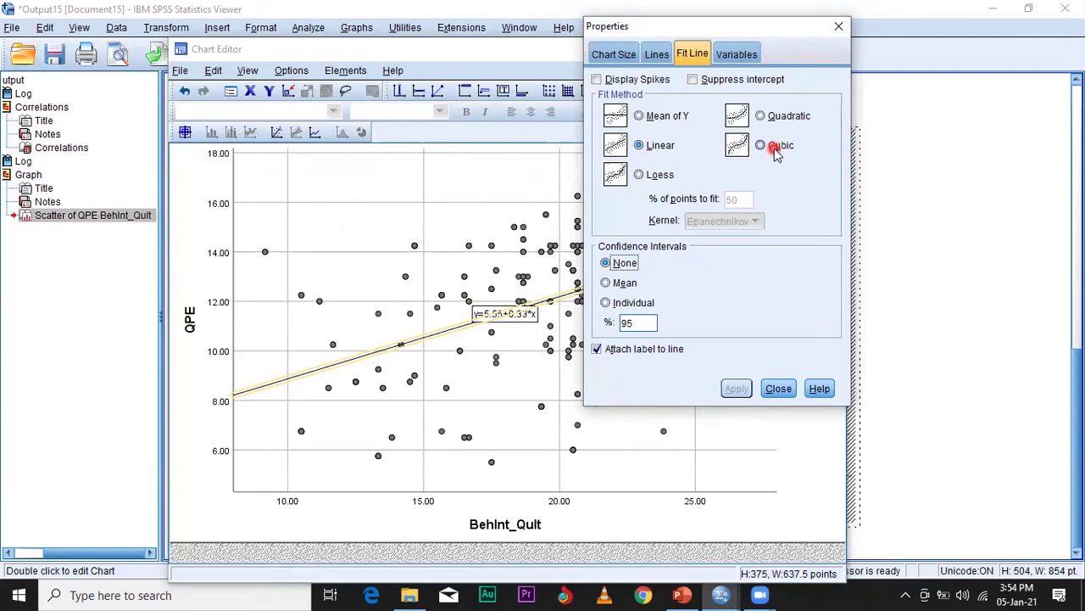
Try Mean of Y and Quadratic as the fit method in turn, and return to Linear.
left_click(658, 145)
left_click(649, 115)
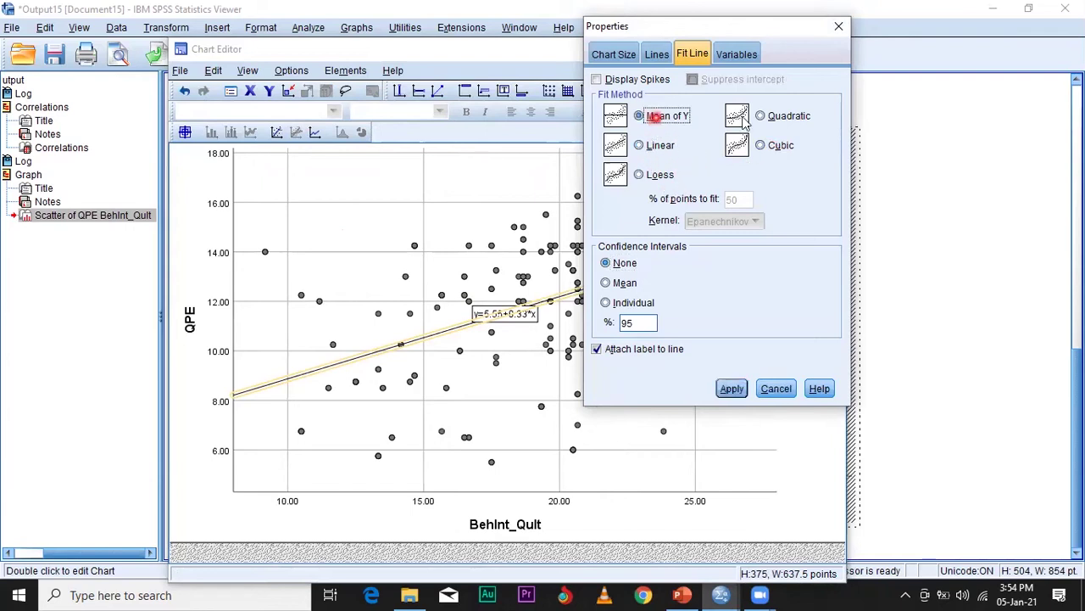
left_click(767, 115)
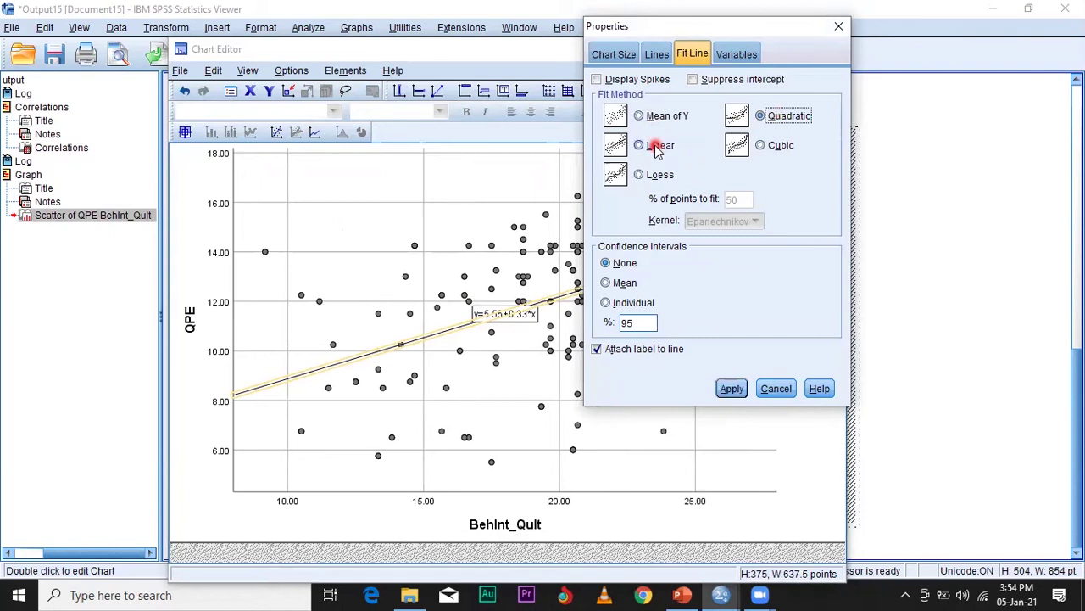
left_click(657, 149)
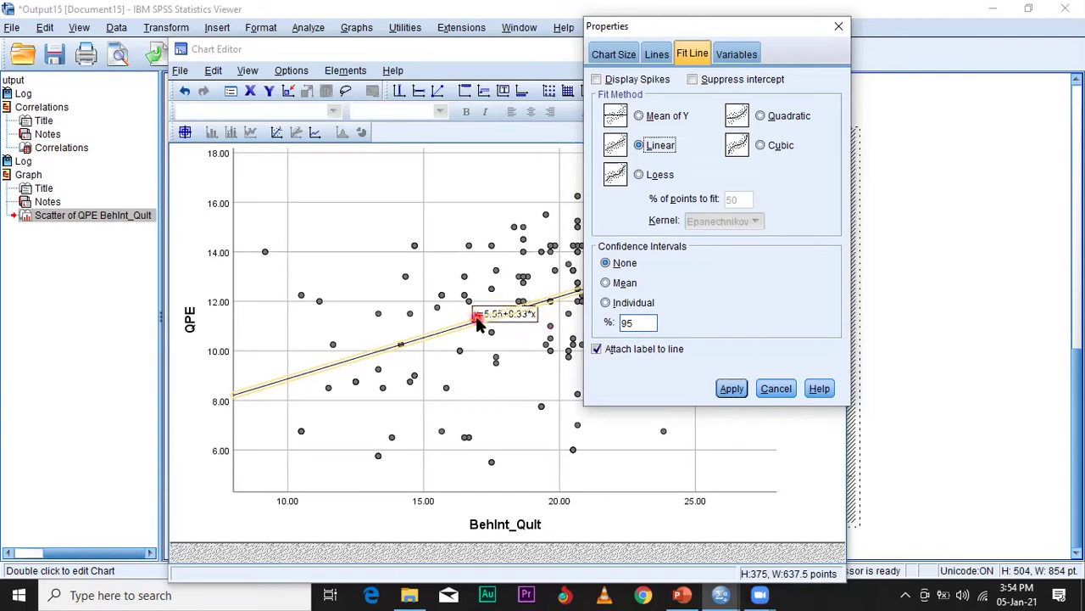
Remove the attached equation label from the linear fit line on the QPE by BehInt_Qult chart.
left_click(597, 348)
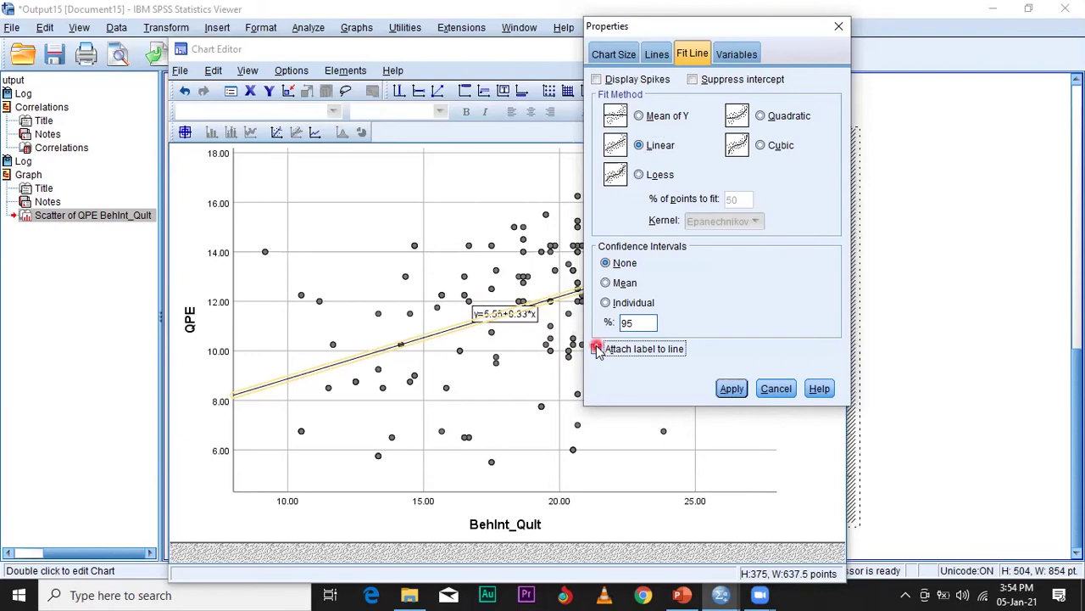
left_click(733, 389)
left_click(770, 389)
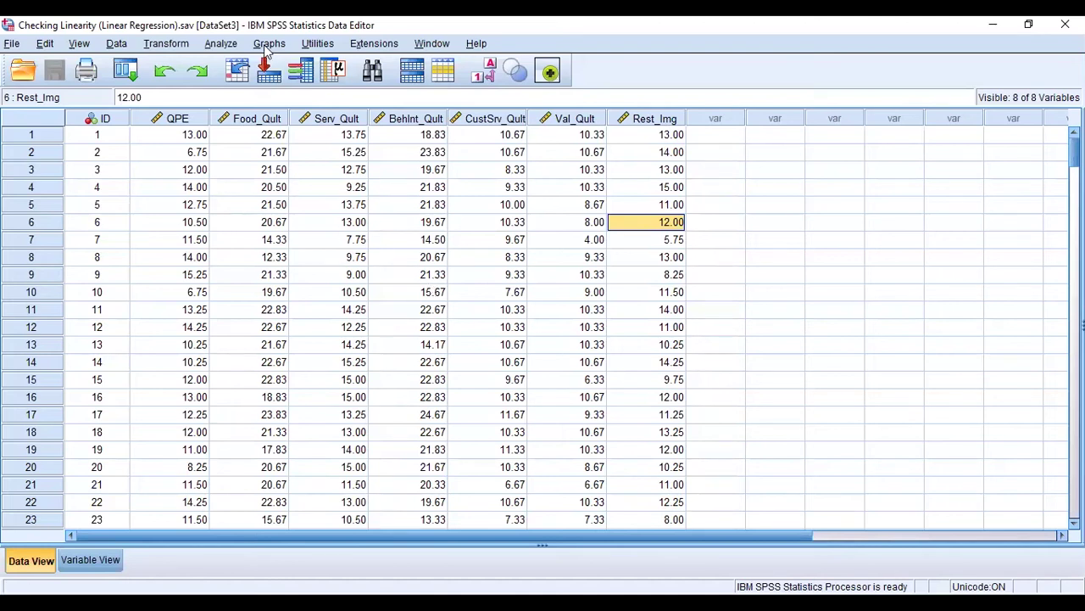
Recall the Simple Scatterplot dialog, replace BehInt_Qult with Rest_Img on the X axis, and generate the chart.
left_click(127, 72)
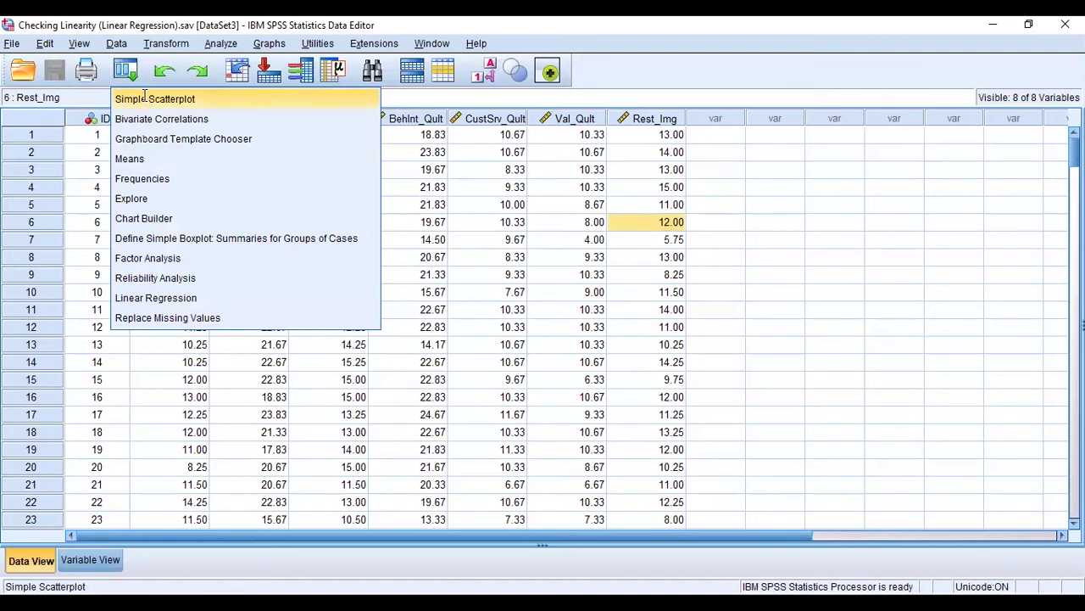
left_click(144, 98)
left_click(369, 223)
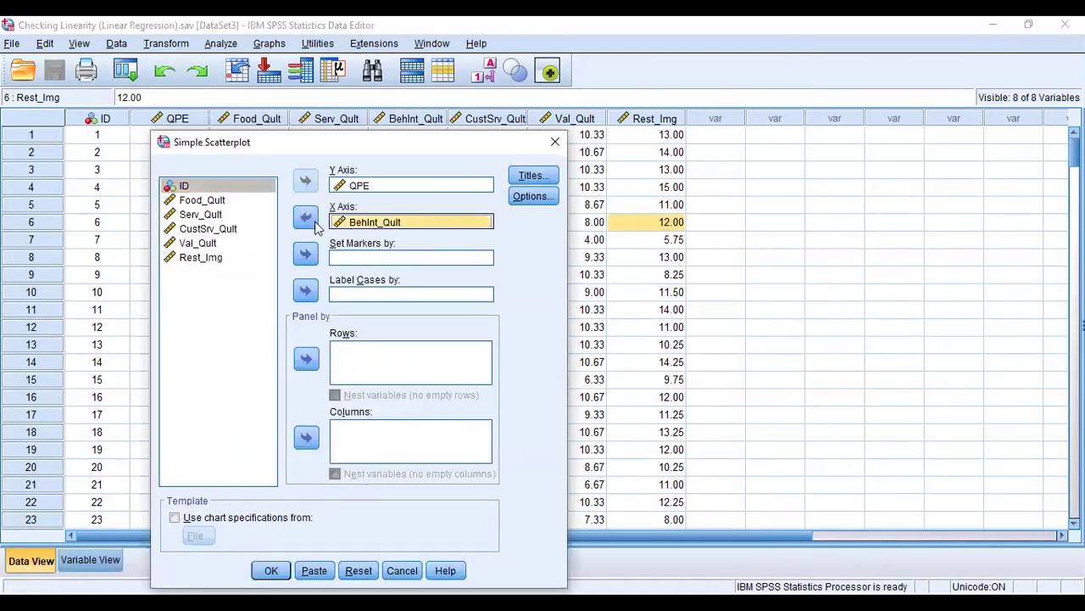
left_click(307, 220)
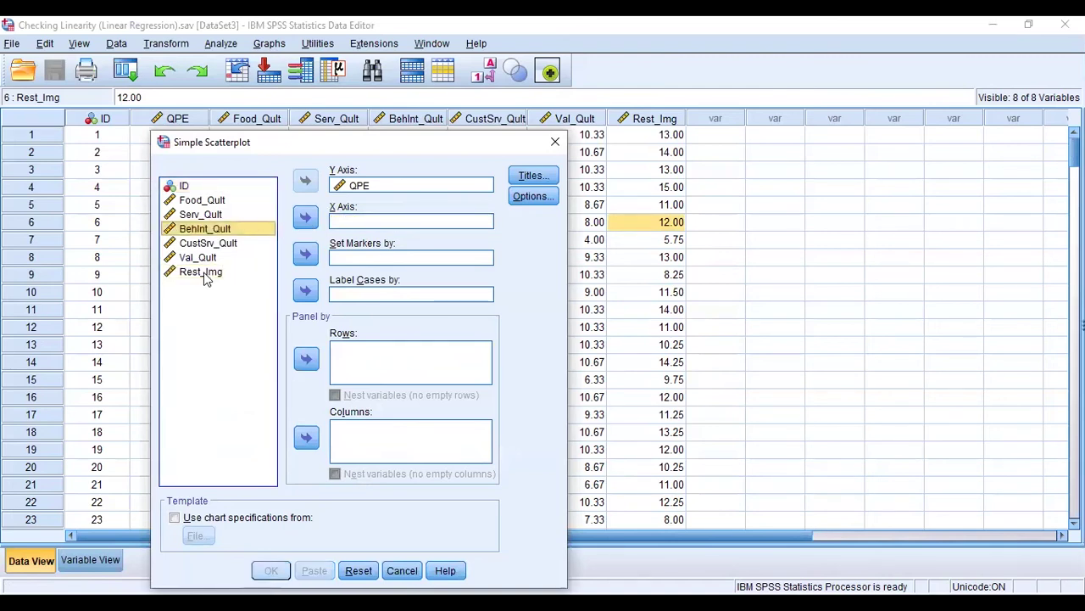
left_click(204, 274)
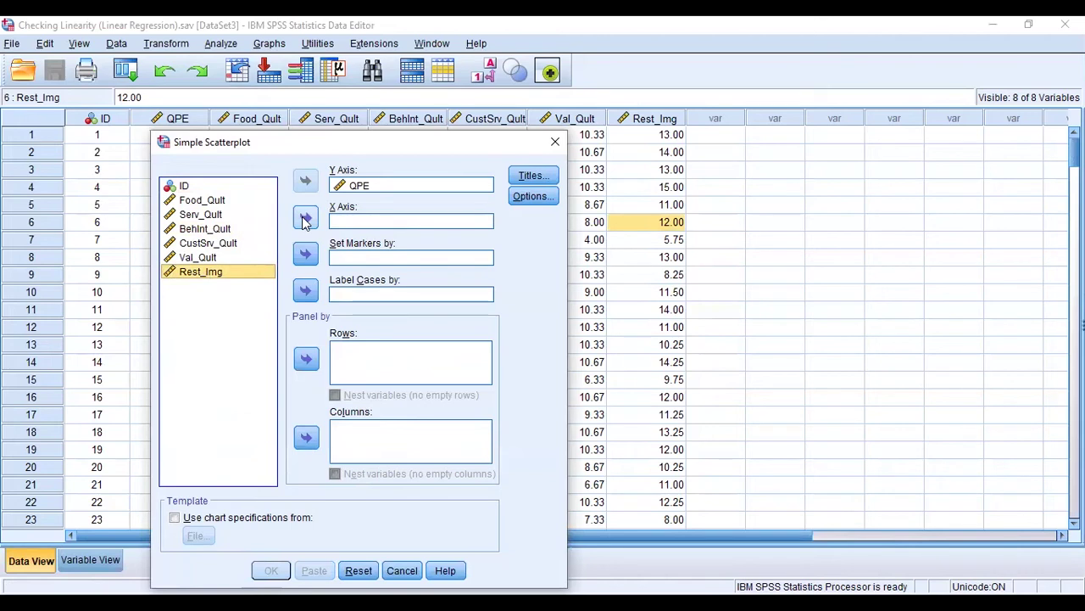
left_click(305, 218)
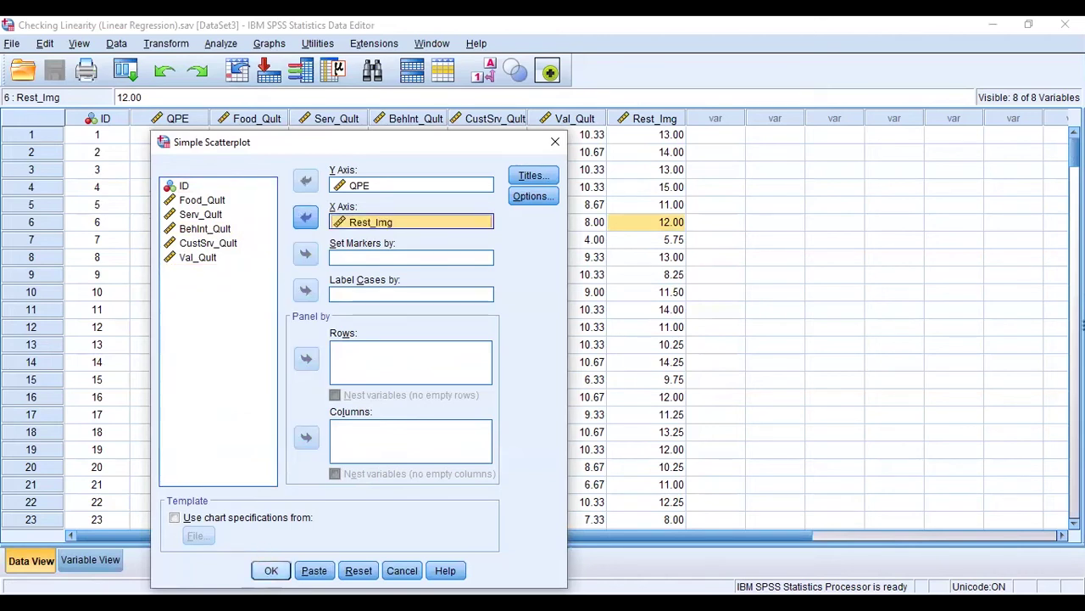
left_click(271, 571)
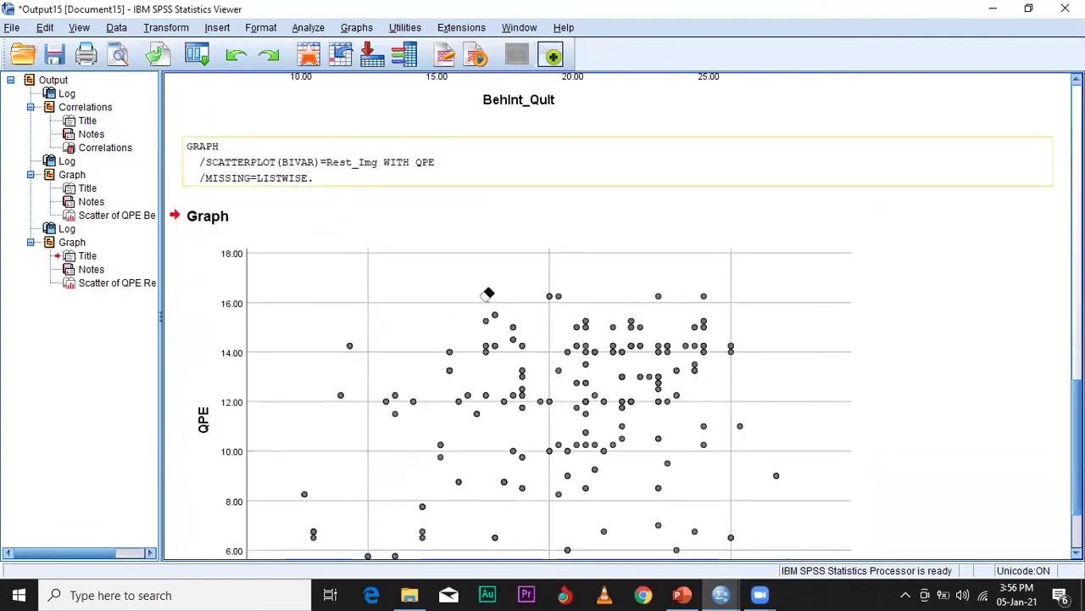
Open the QPE by Rest_Img scatterplot for editing and add a linear fit line for all points.
scroll(933, 437, "down", 3)
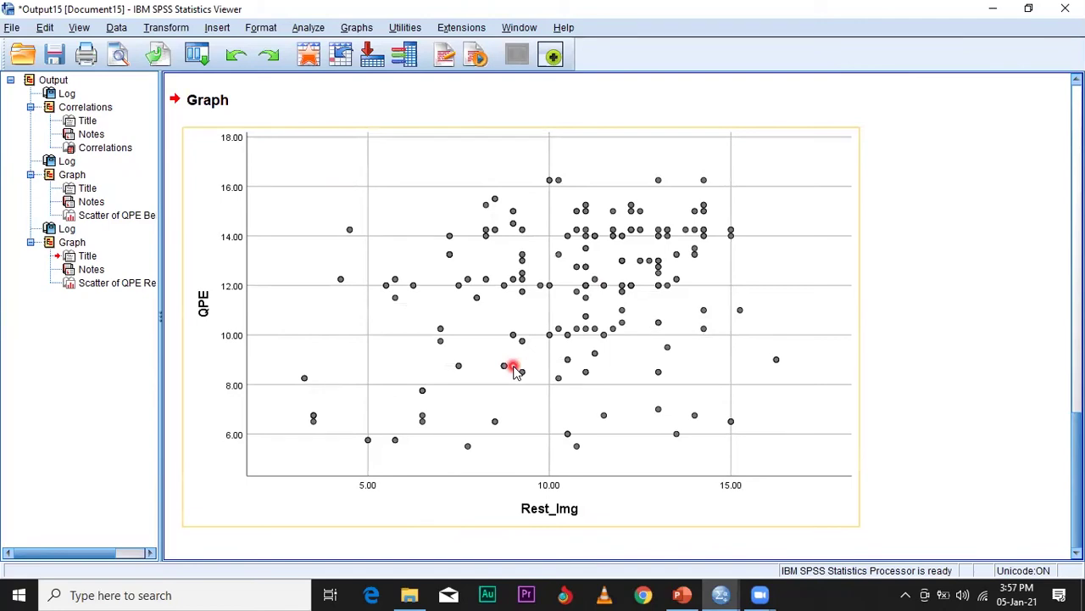
double_click(545, 312)
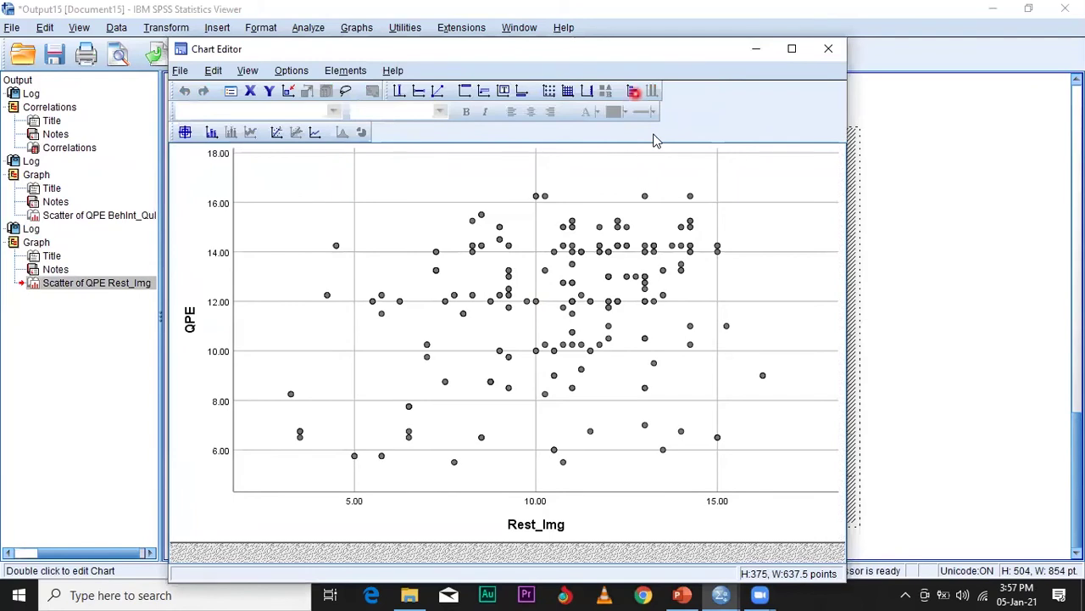
left_click(276, 134)
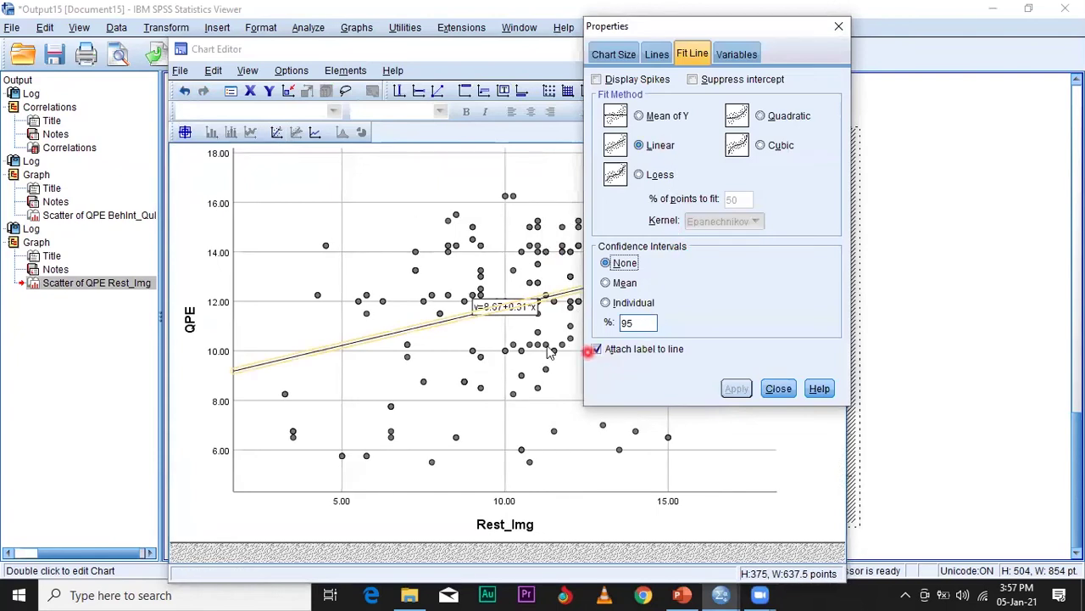
Remove the attached equation label from the Rest_Img chart's fit line and close the line's properties.
left_click(598, 348)
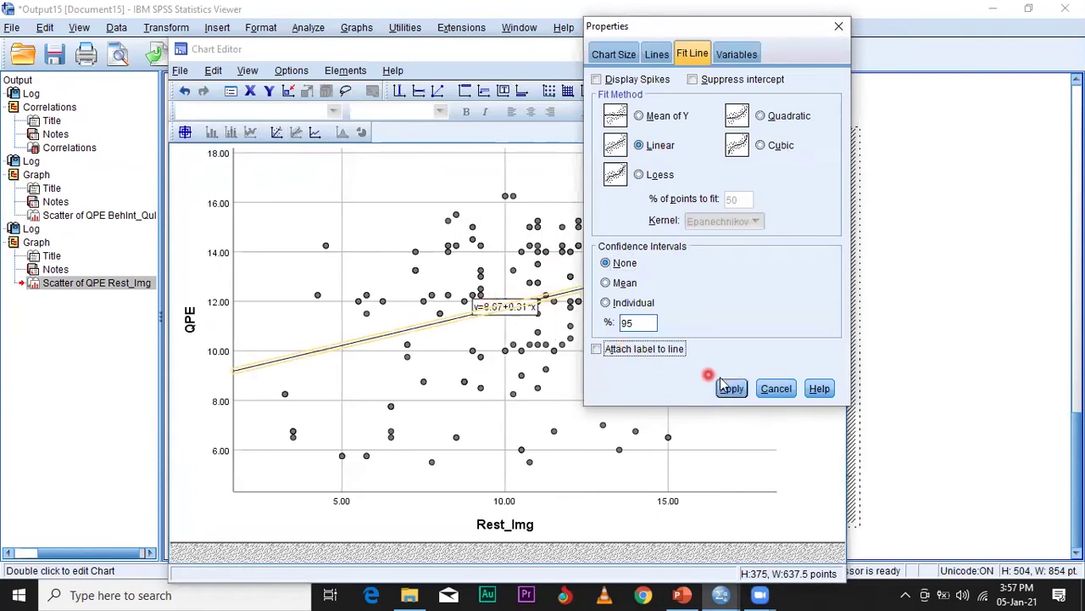
left_click(740, 388)
left_click(452, 397)
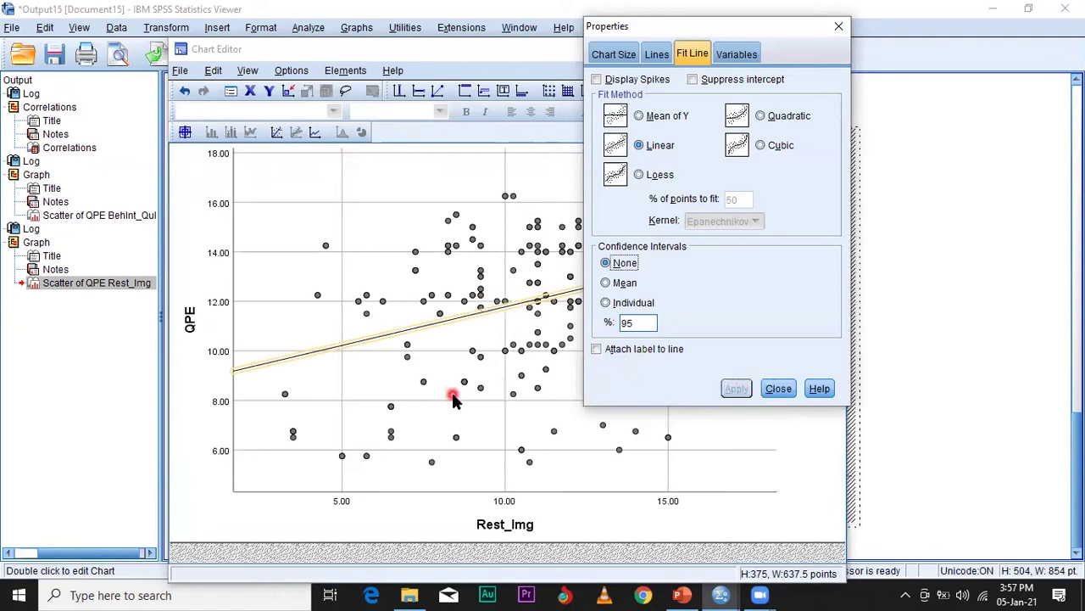
left_click(792, 449)
left_click(778, 388)
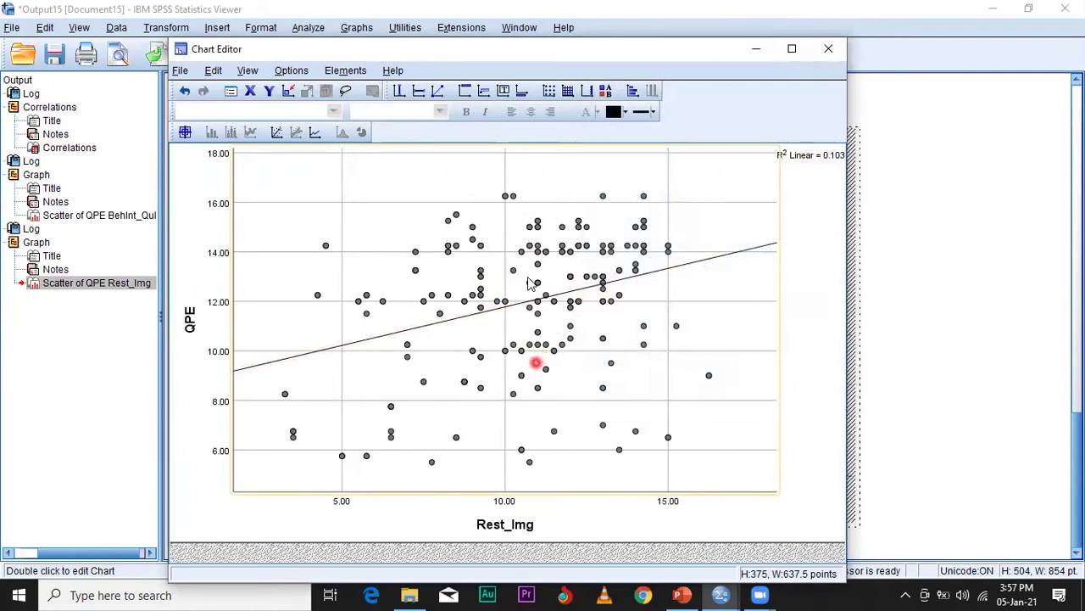
Review the chart size and the fill and border properties of the Rest_Img plot area, and close them.
double_click(555, 329)
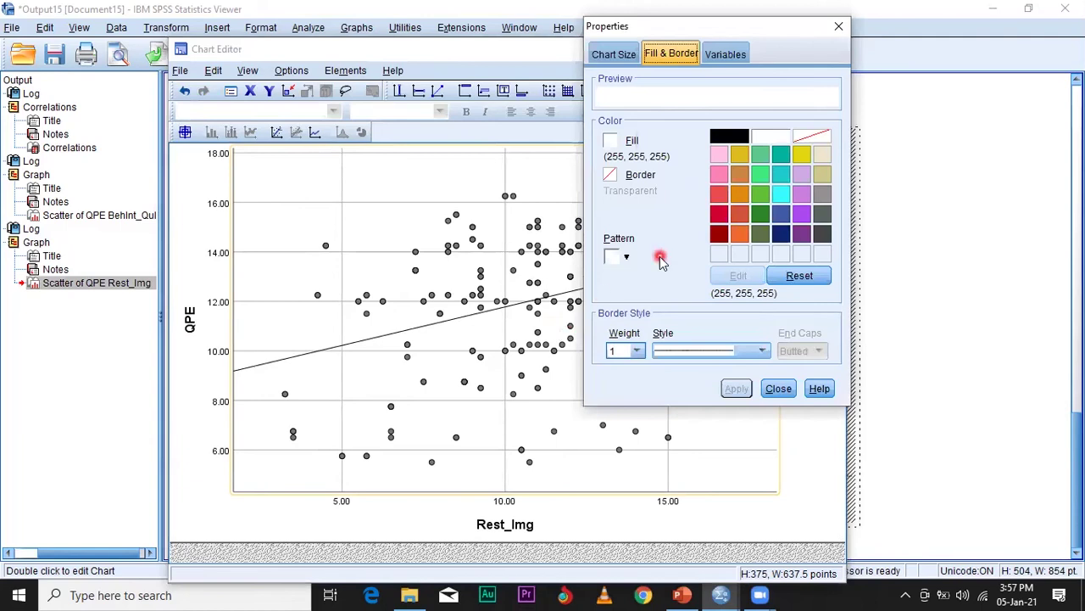
left_click(626, 54)
left_click(672, 55)
left_click(780, 390)
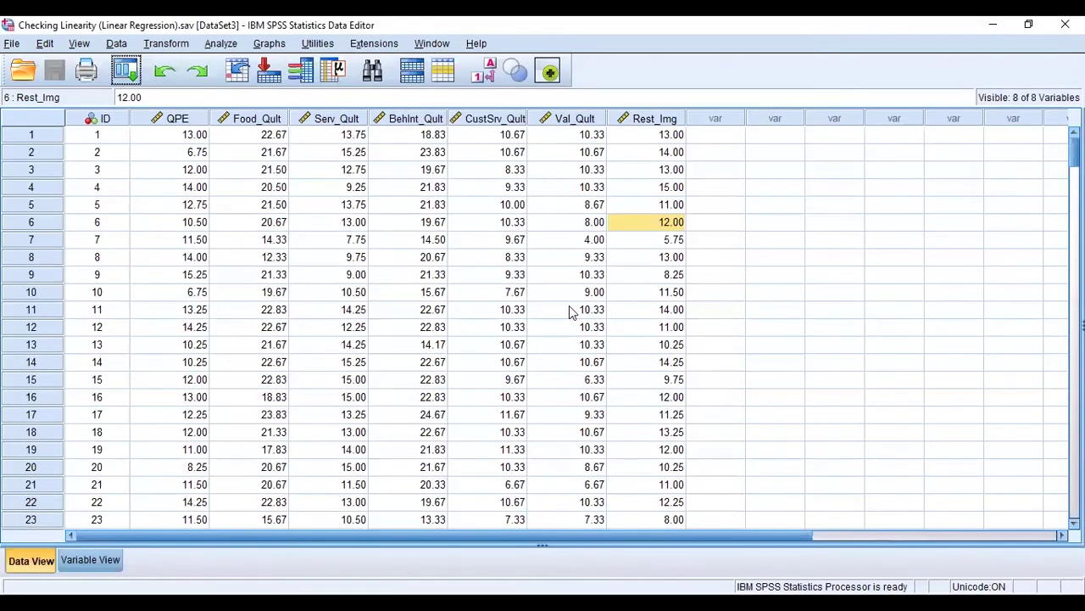
Open the Graphboard Template Chooser and check the templates offered for Rest_Img and CustSrv_Qult individually.
left_click(549, 74)
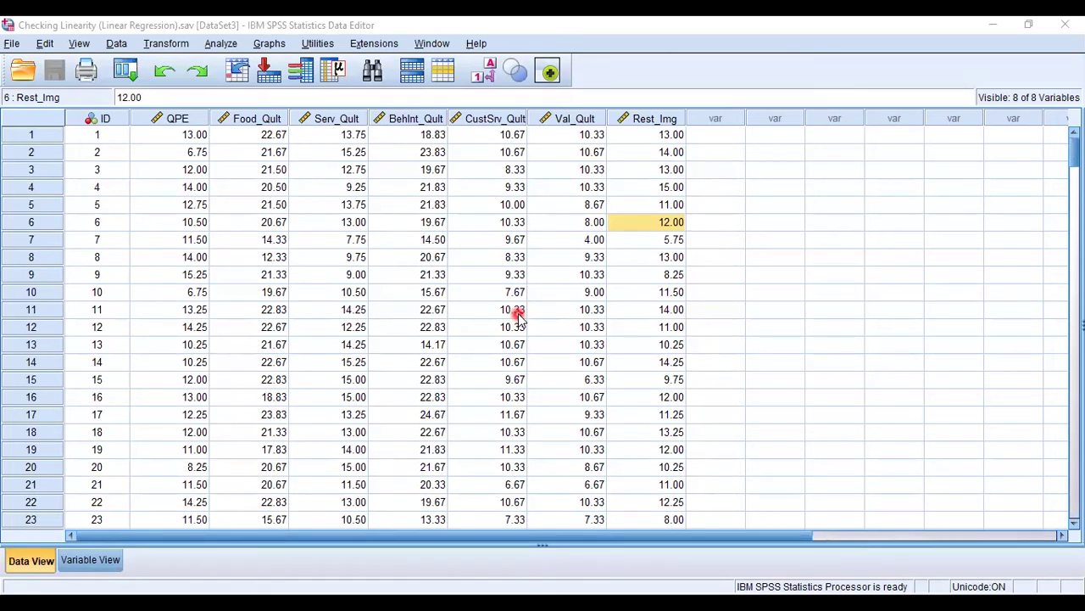
left_click(258, 47)
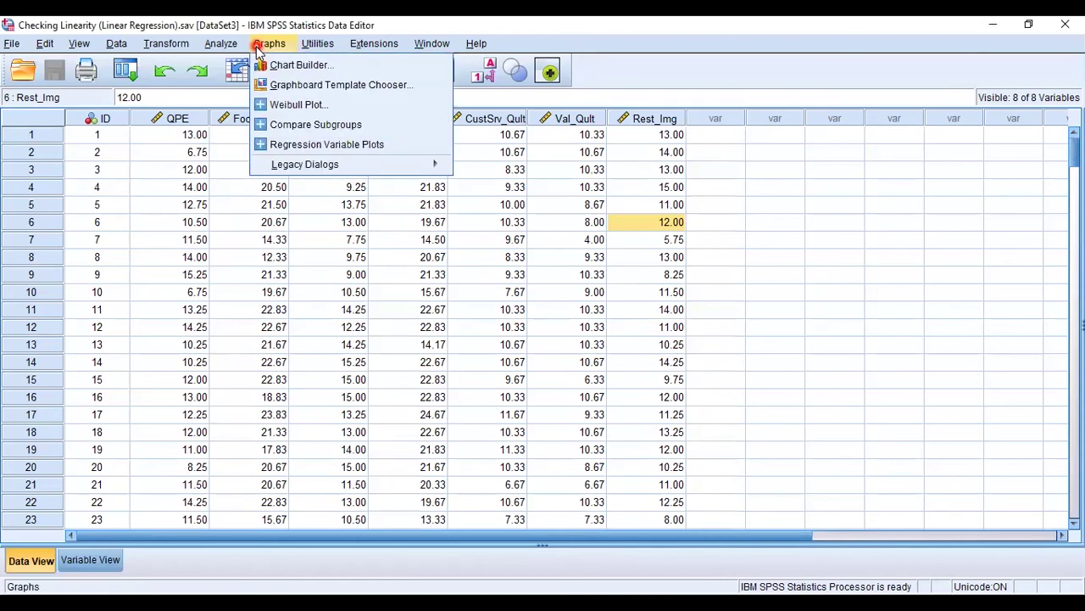
left_click(282, 85)
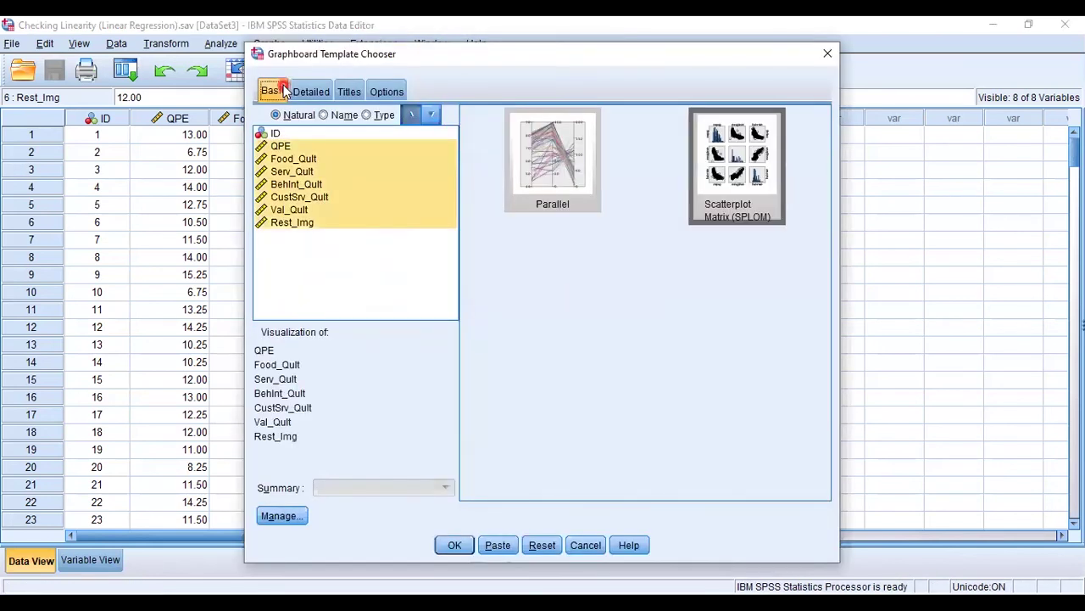
left_click(308, 283)
left_click(379, 318)
left_click(304, 184)
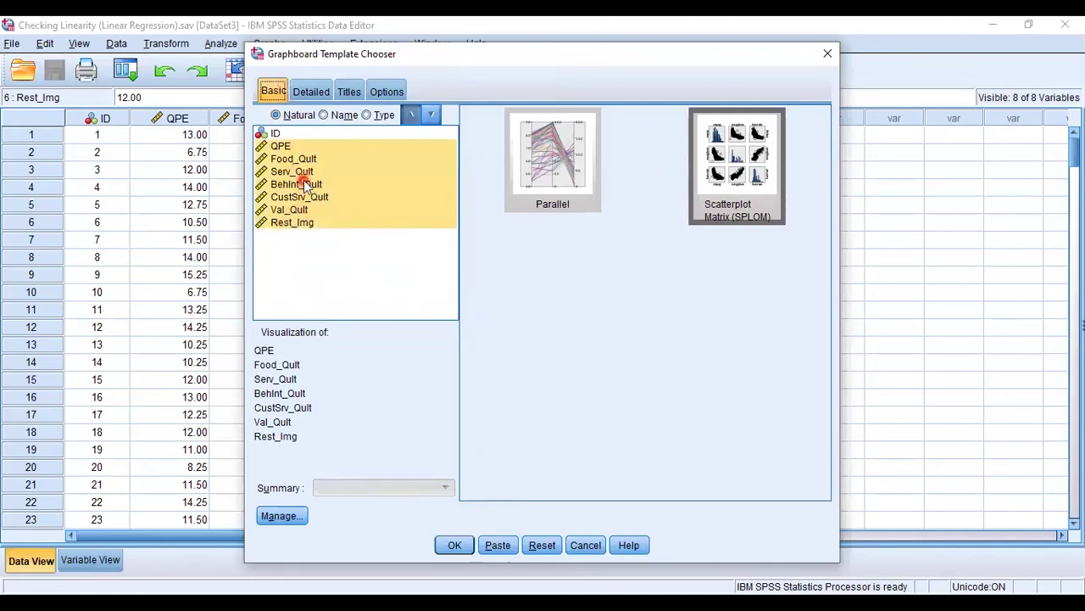
left_click(306, 275)
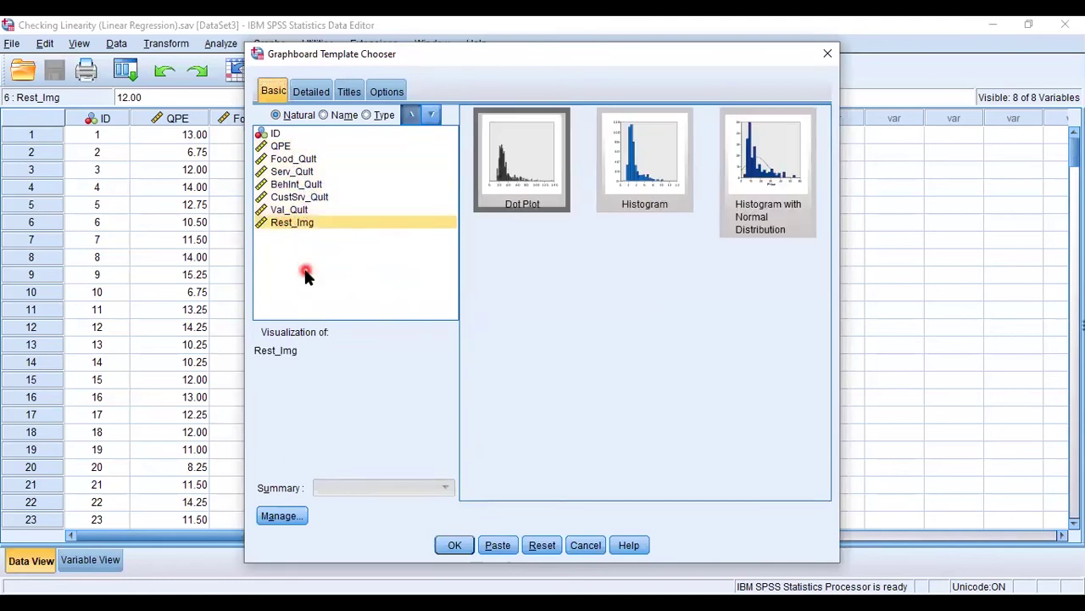
left_click(306, 196)
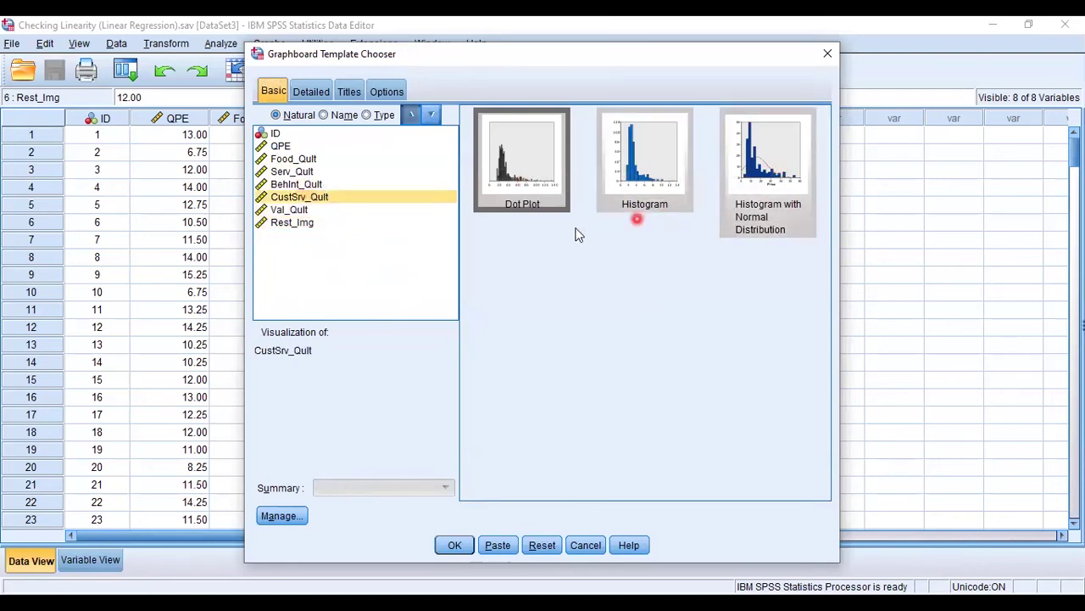
Select all seven scale variables from Rest_Img up to QPE and generate a Scatterplot Matrix (SPLOM).
left_click(281, 223)
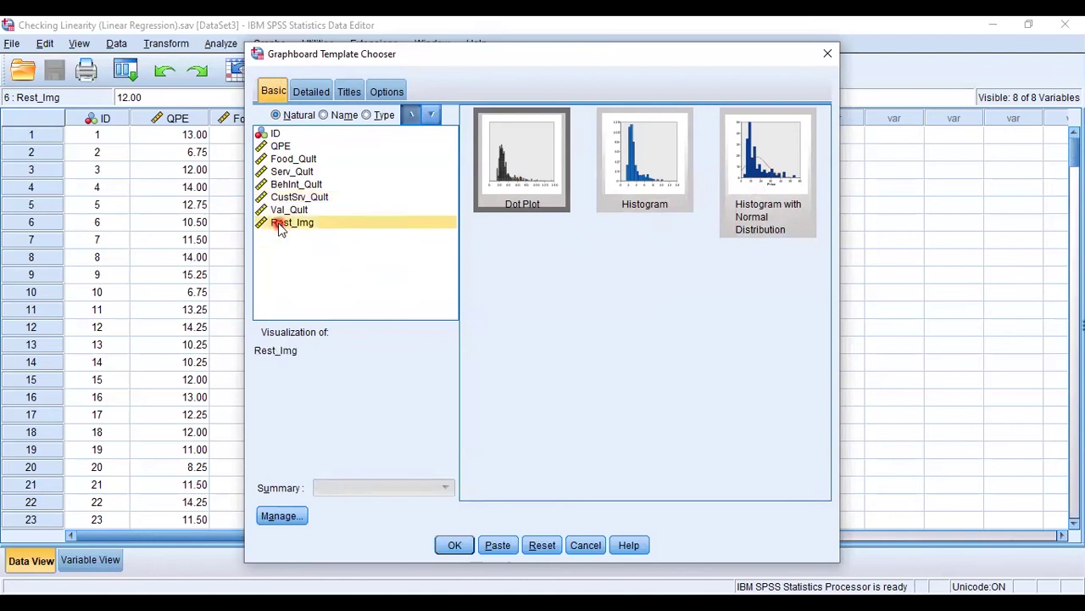
key("shift+Up")
key("shift+Up")
key("shift+Up")
key("shift+Up")
key("shift+Up")
key("shift+Up")
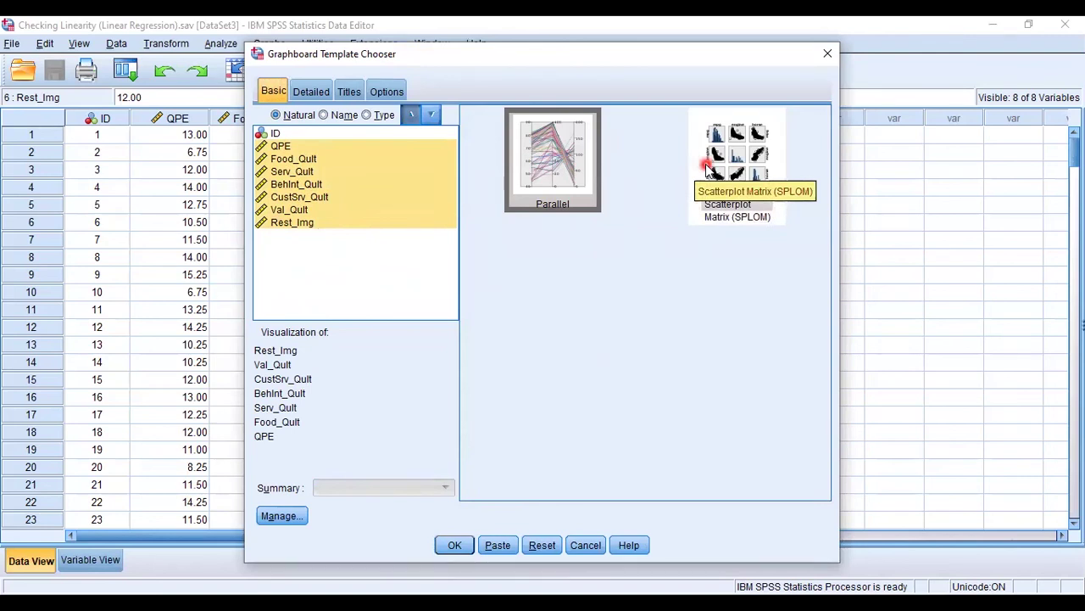
left_click(734, 166)
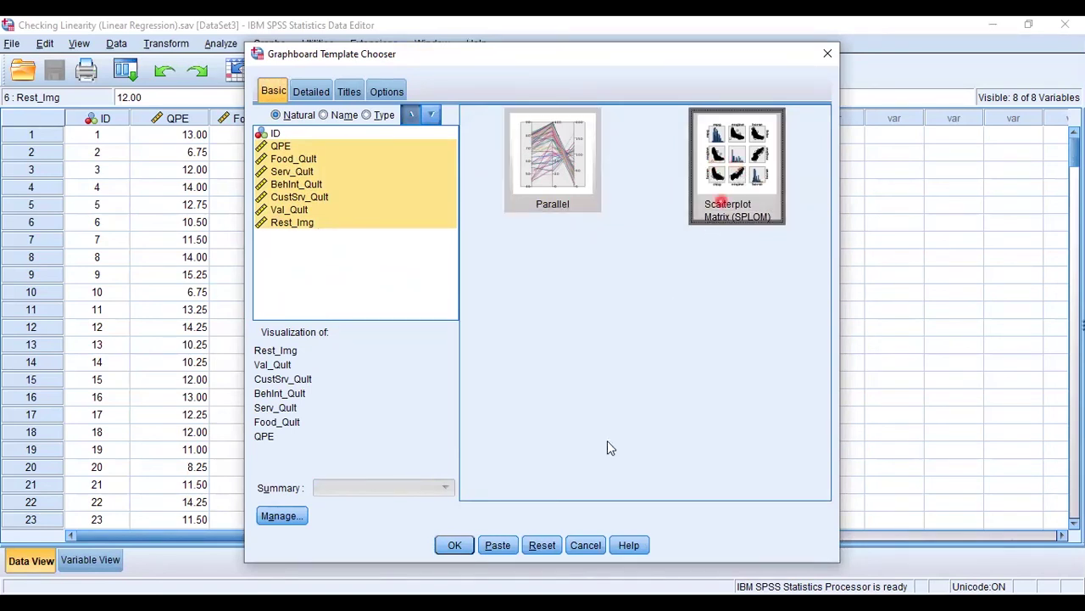
left_click(453, 550)
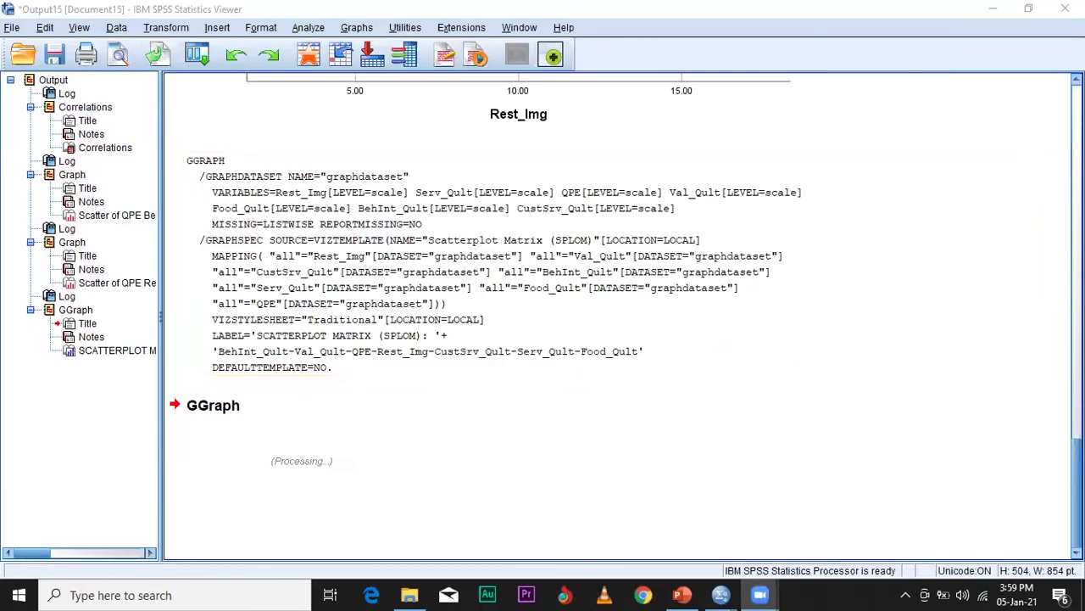
Examine the scatterplot matrix panels across to the QPE column and copy the matrix.
scroll(748, 393, "down", 5)
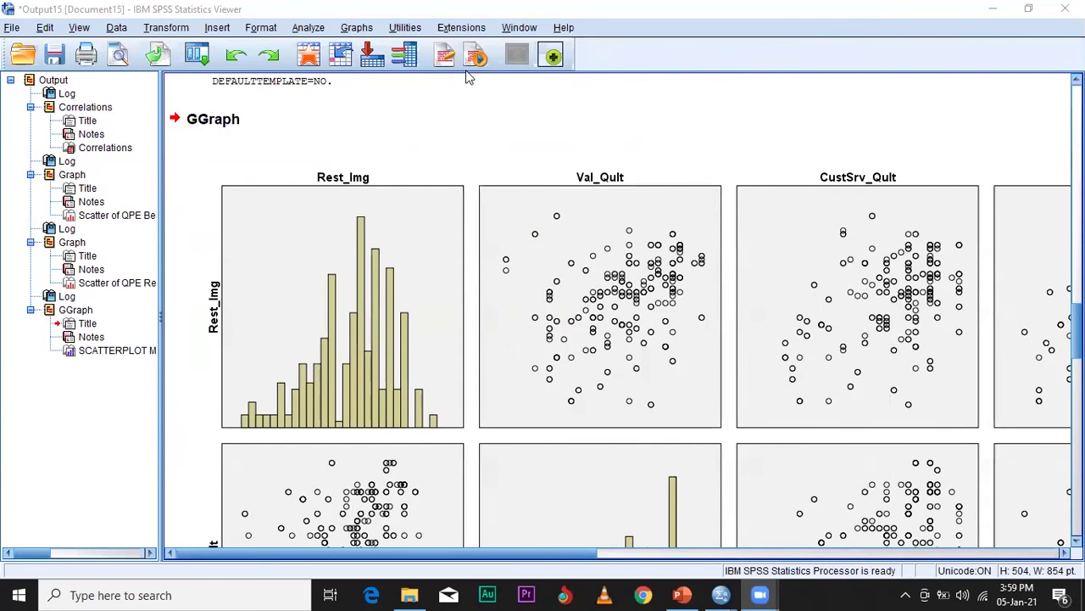
left_click(497, 206)
scroll(497, 206, "down", 2)
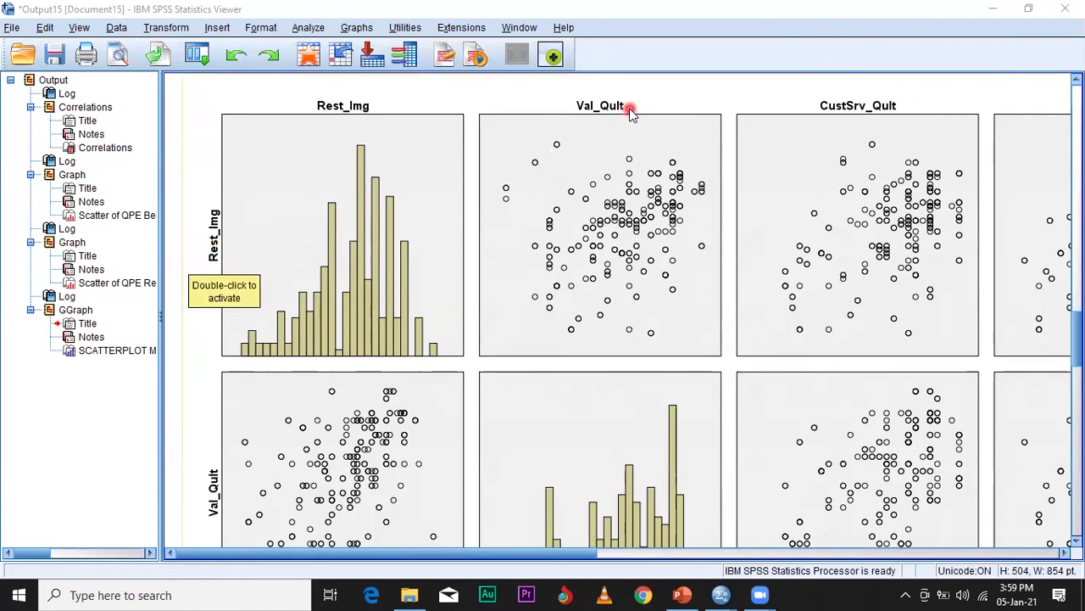
left_click_drag(591, 560, 1051, 564)
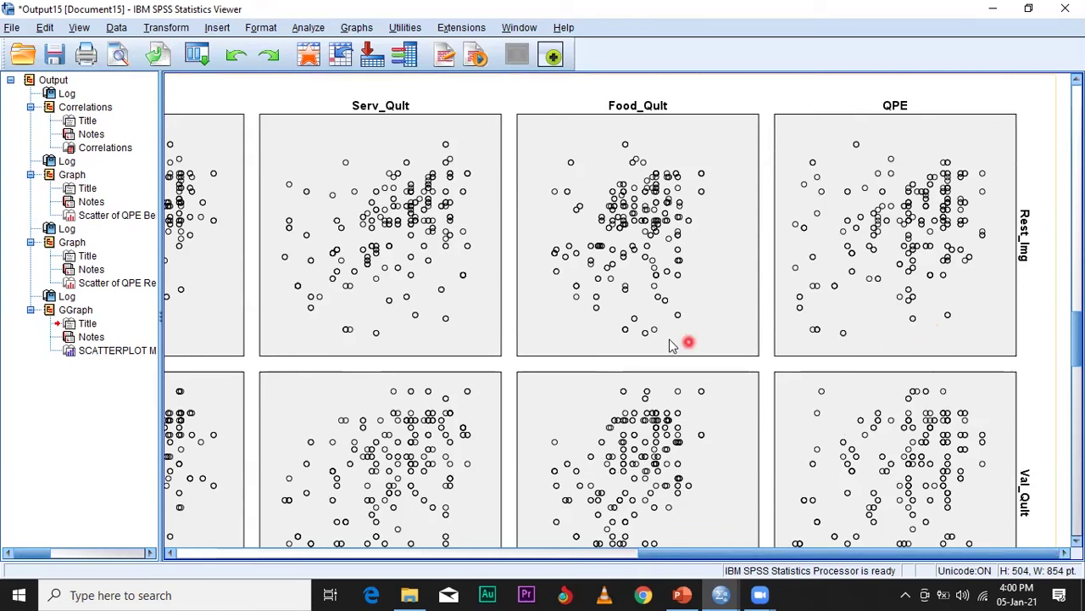
right_click(600, 280)
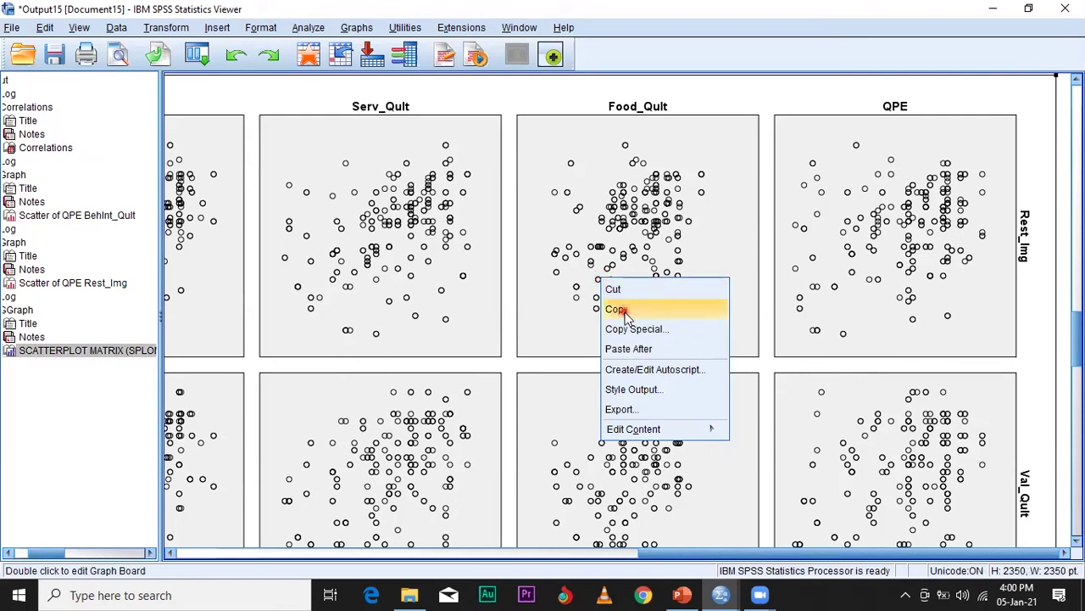
left_click(624, 311)
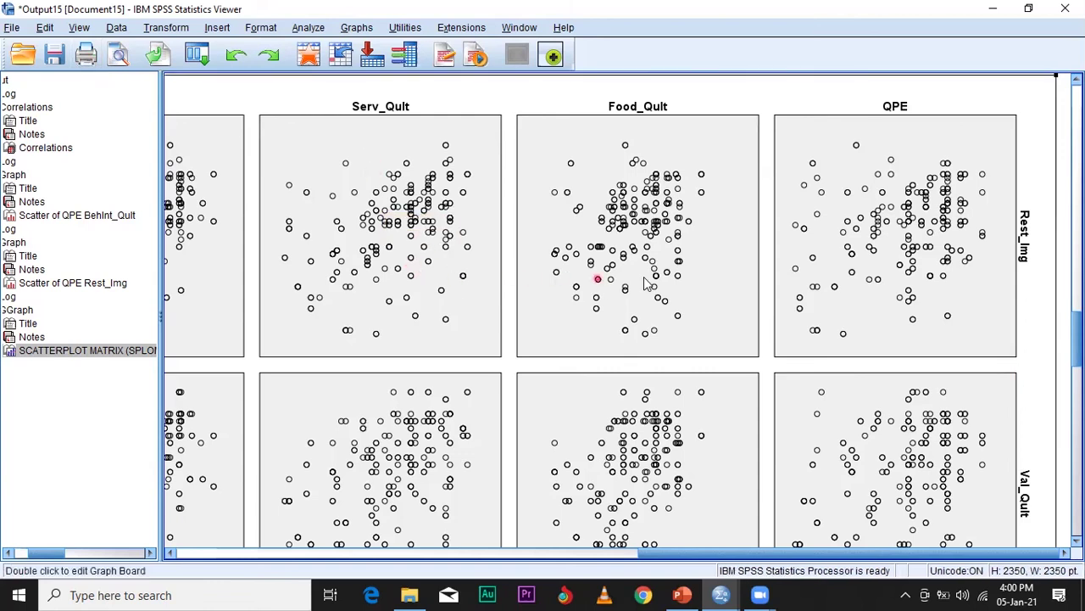
left_click(721, 553)
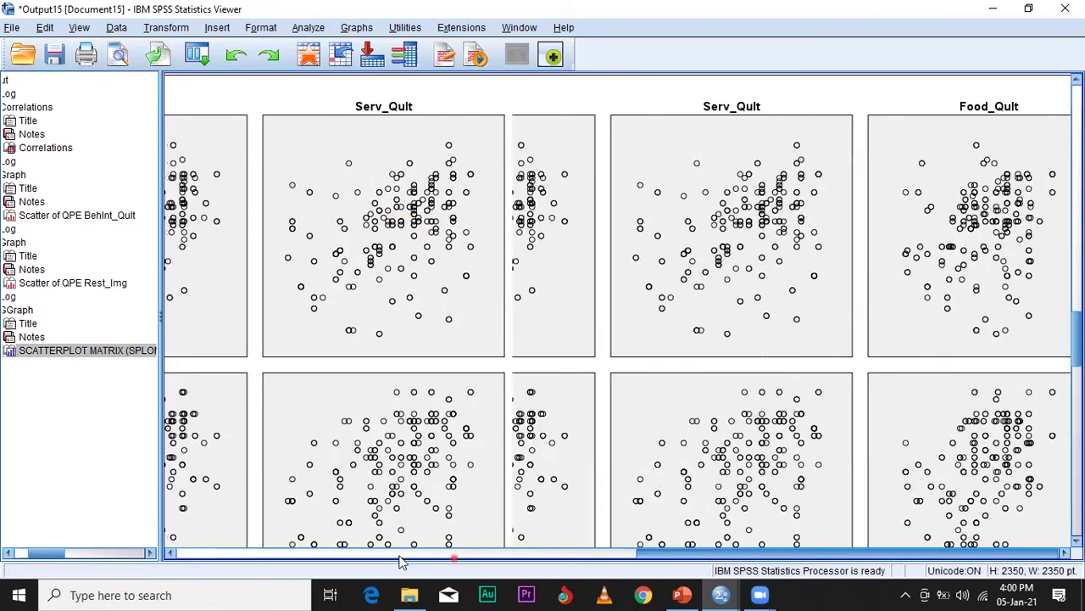
Return to the Rest_Img column of the scatterplot matrix and open the matrix for editing in the Graphboard Editor.
left_click(218, 553)
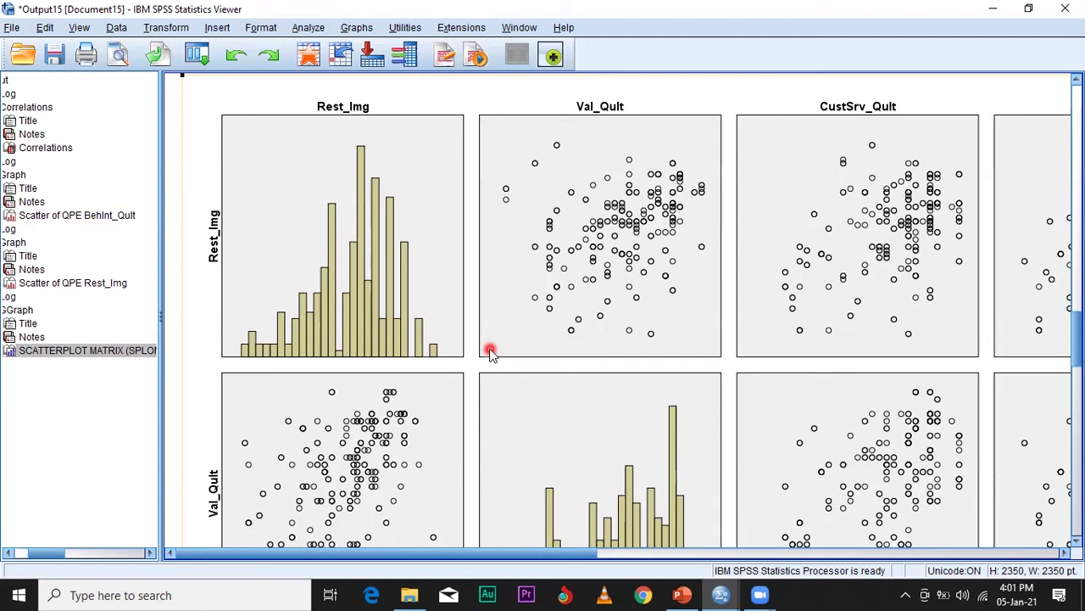
left_click(528, 299)
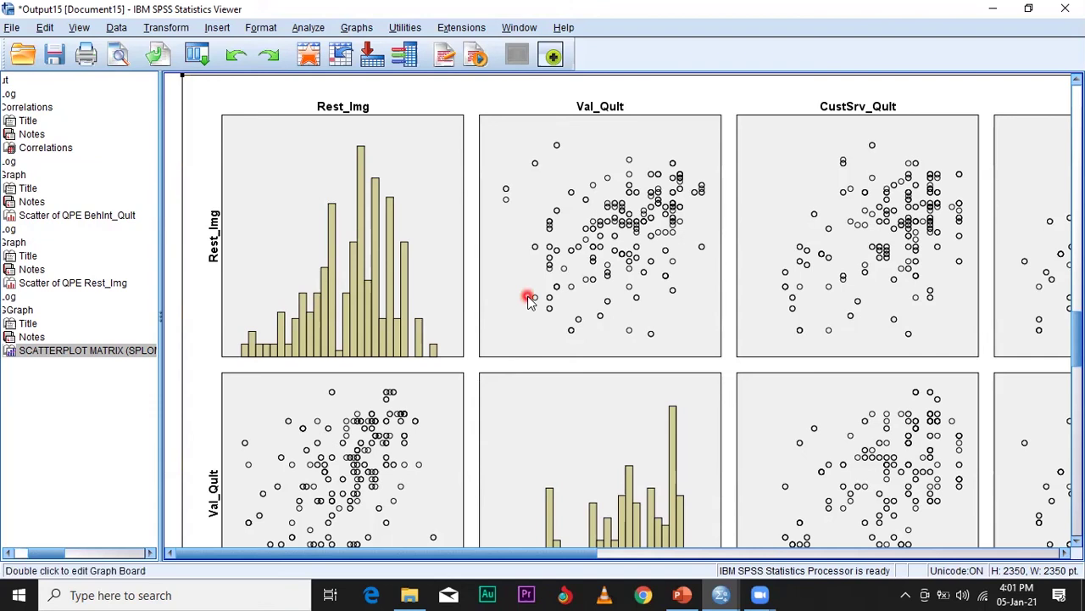
double_click(528, 300)
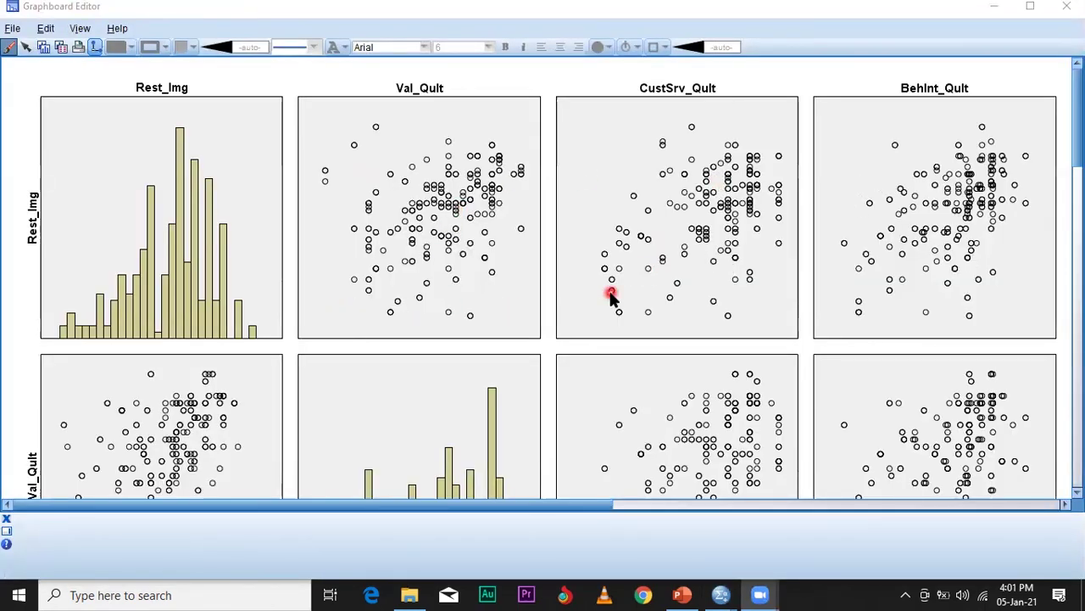
Select the matrix's plot panel frames and check the fill colours available for them.
left_click(570, 210)
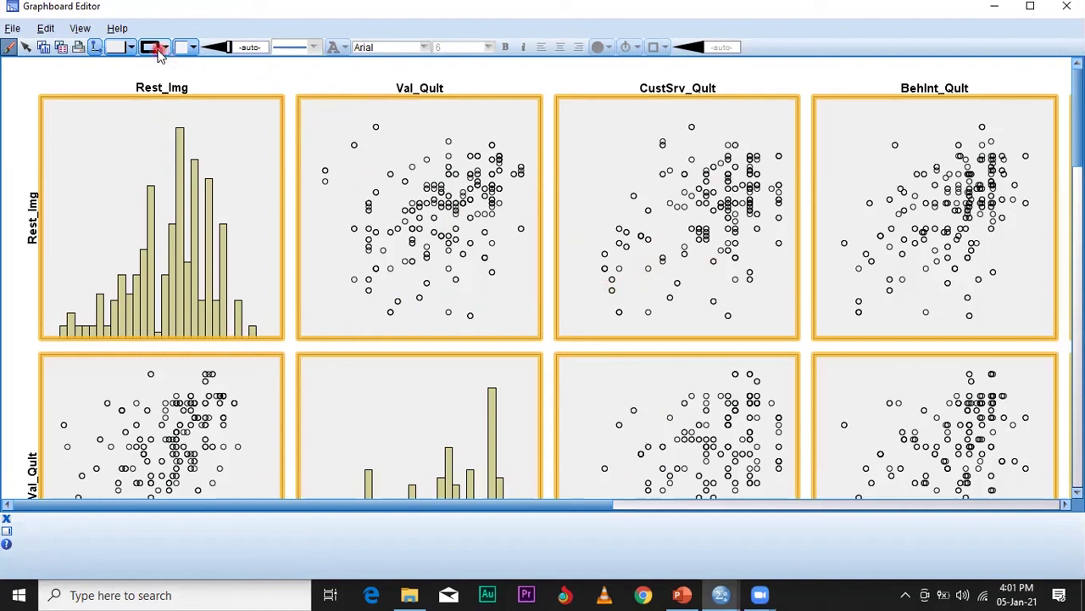
left_click(131, 51)
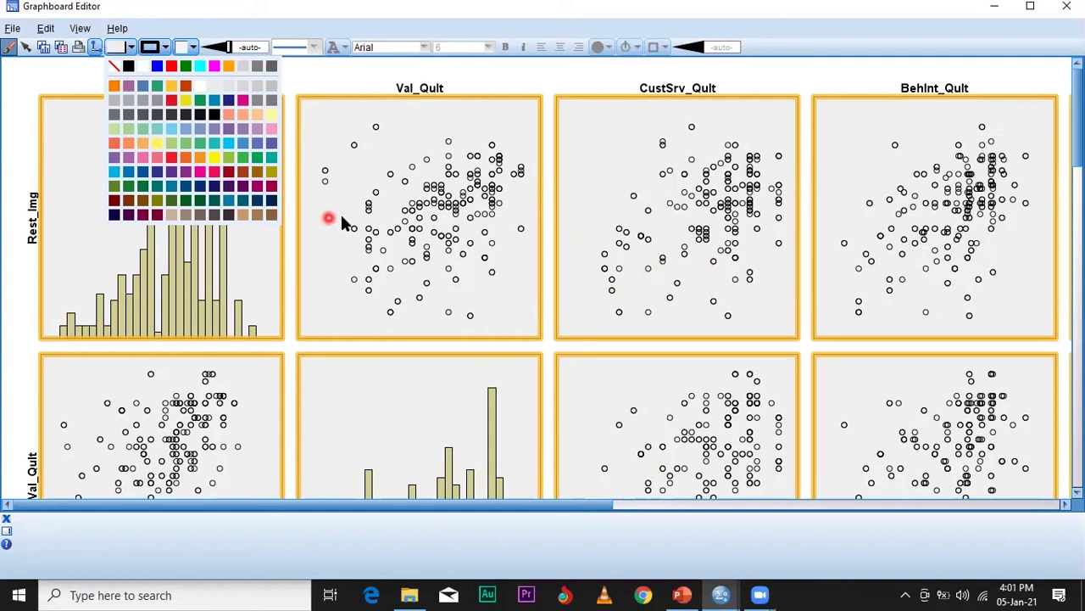
left_click(270, 146)
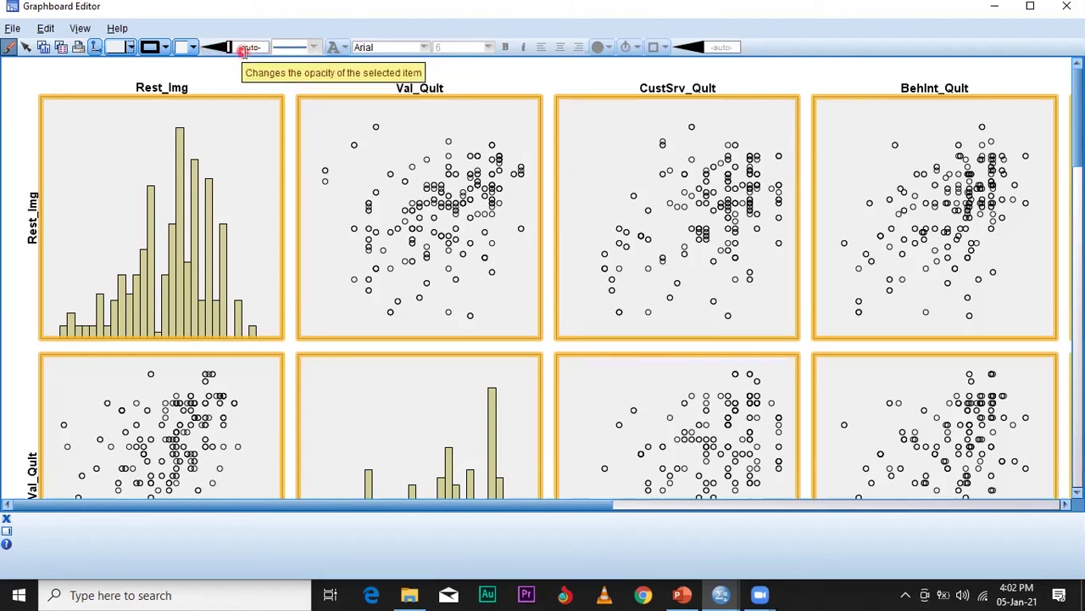
Apply a thin diagonal-line fill pattern to all plot panels of the scatterplot matrix.
left_click(188, 48)
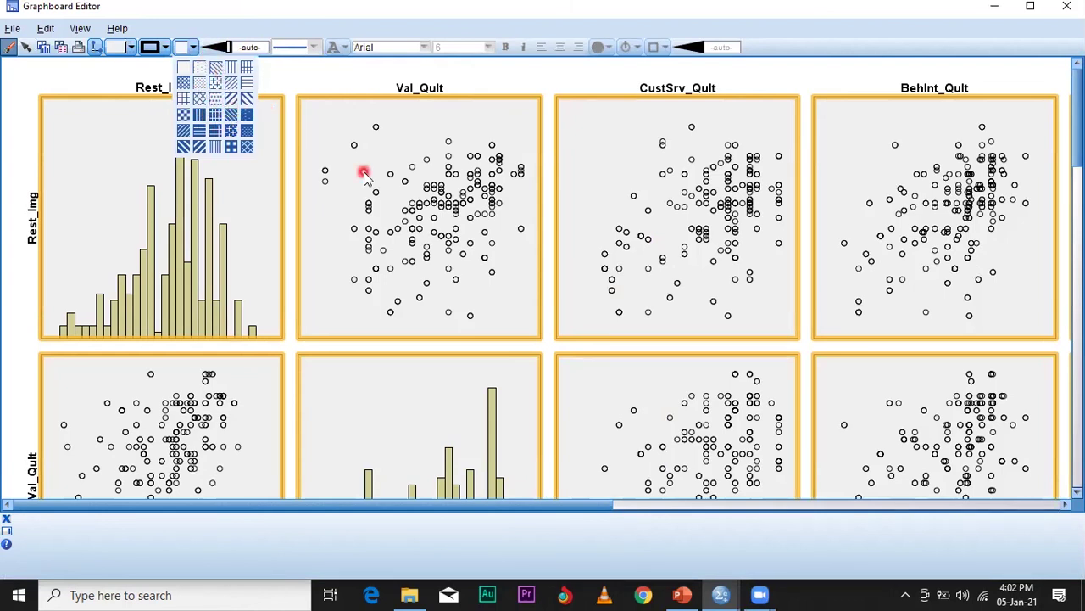
left_click(364, 177)
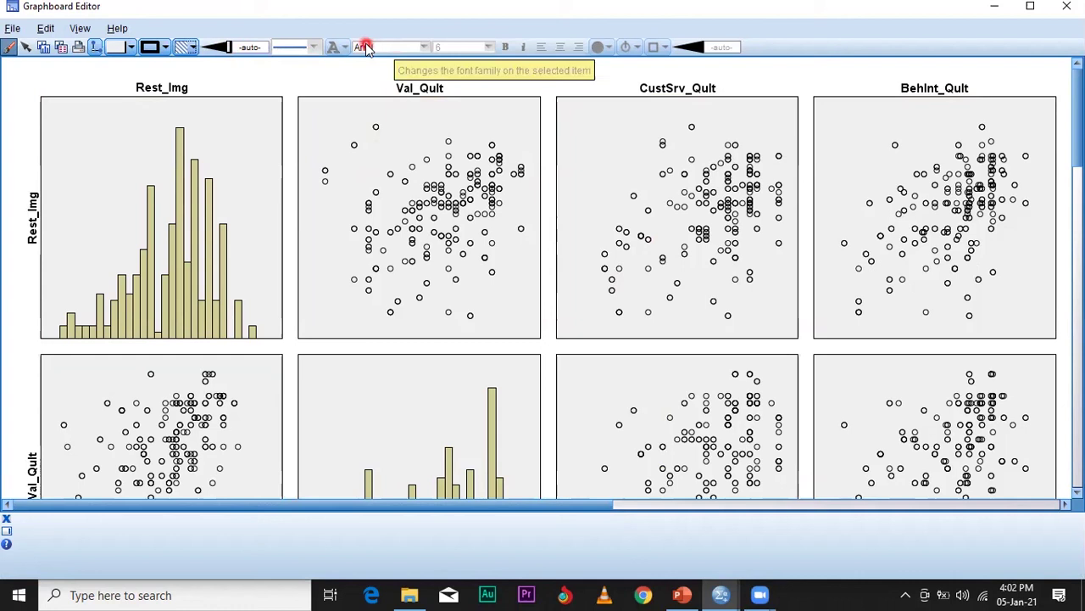
key("ctrl+a")
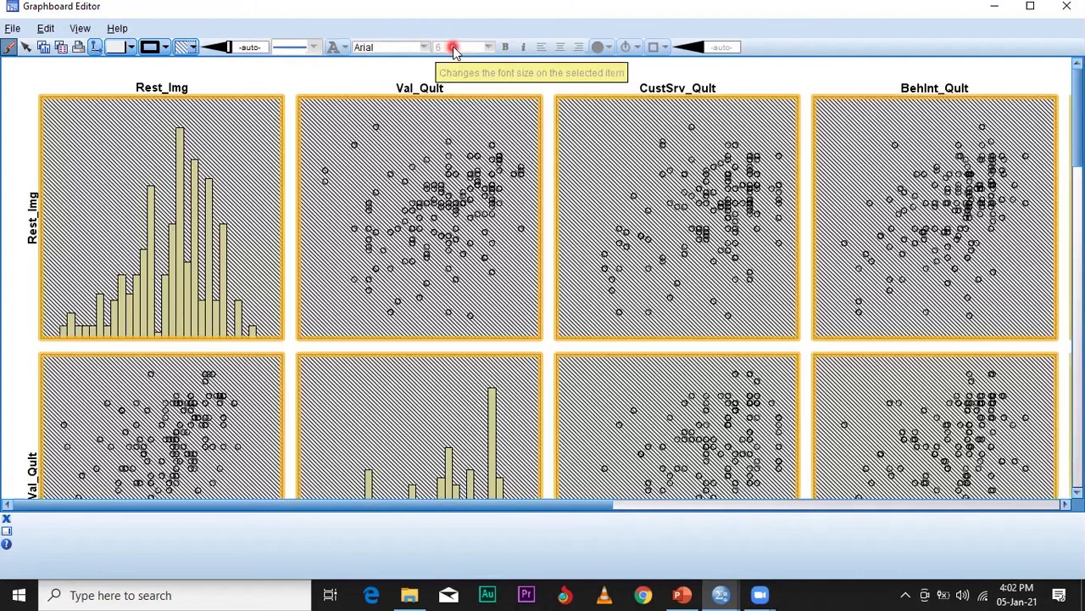
left_click(512, 54)
left_click(557, 48)
left_click(547, 52)
left_click(635, 49)
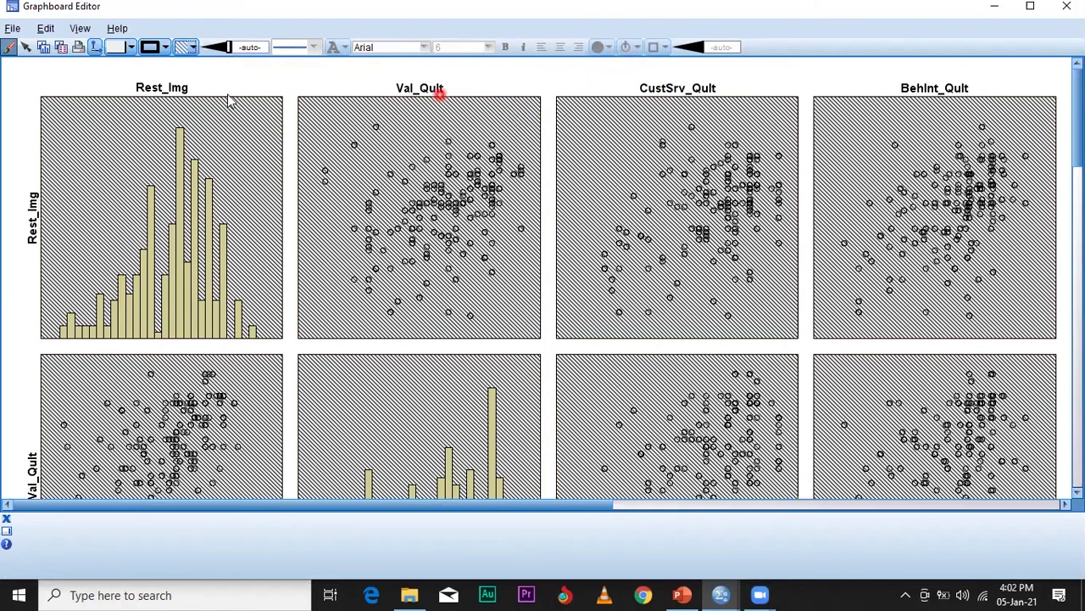
Set the plot panels back to the plain fill without a pattern and close the Graphboard Editor.
left_click(192, 46)
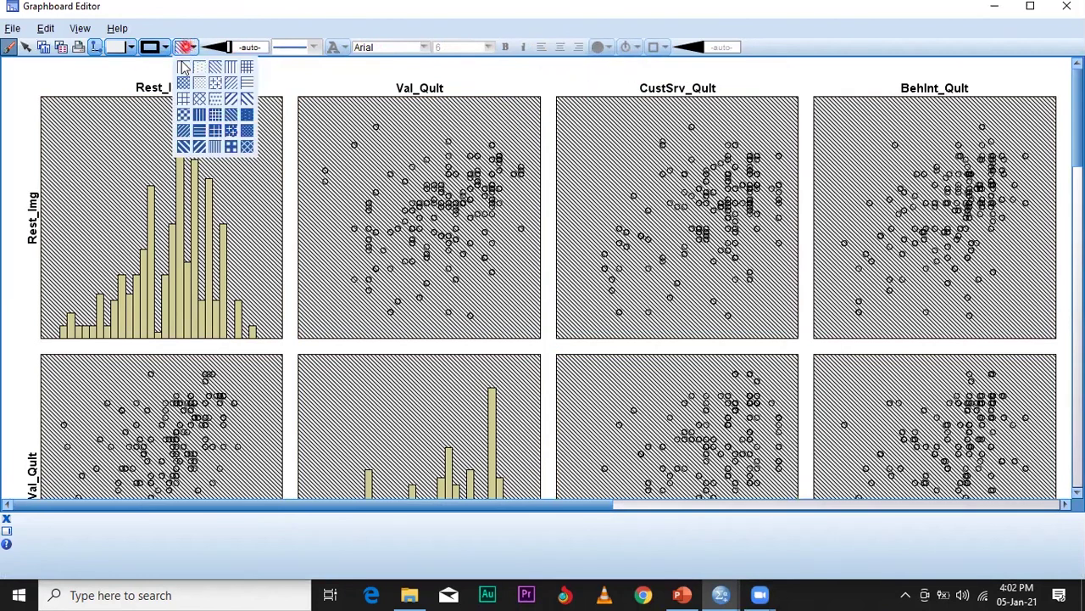
left_click(183, 68)
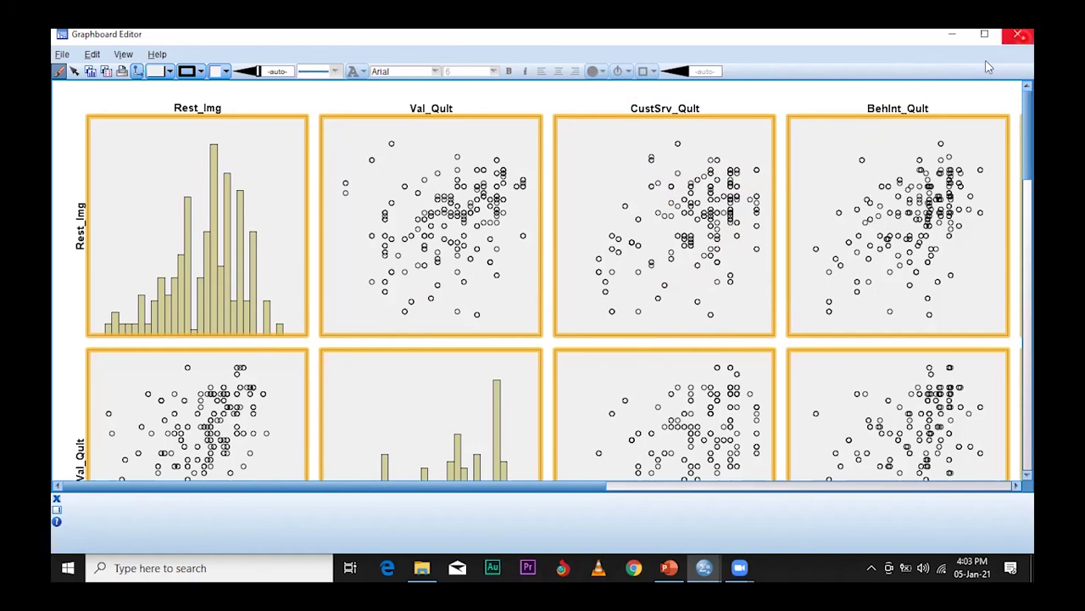
left_click(1018, 34)
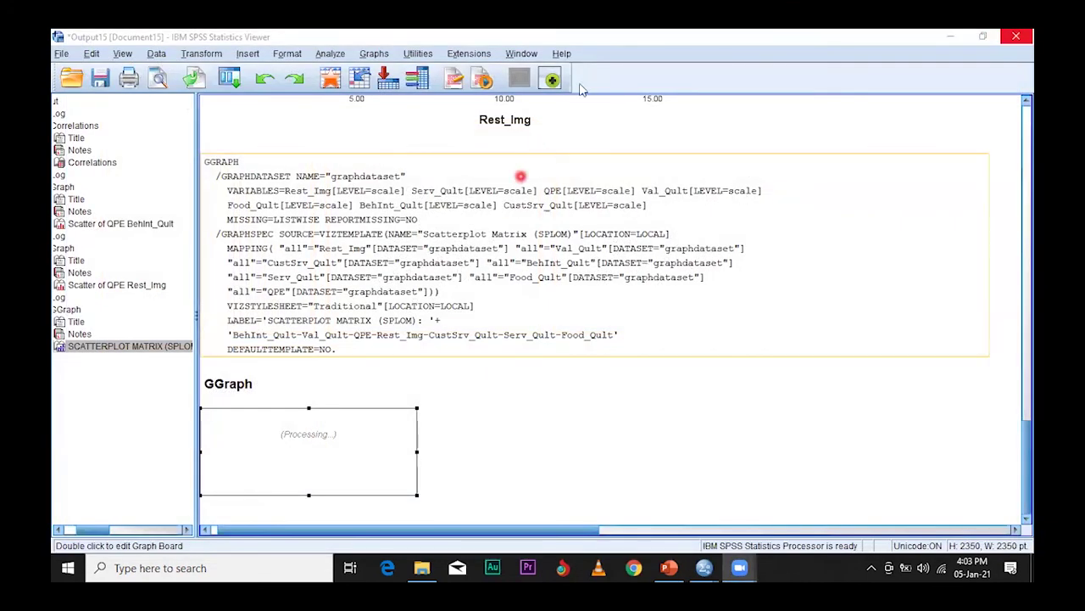
left_click_drag(352, 462, 386, 402)
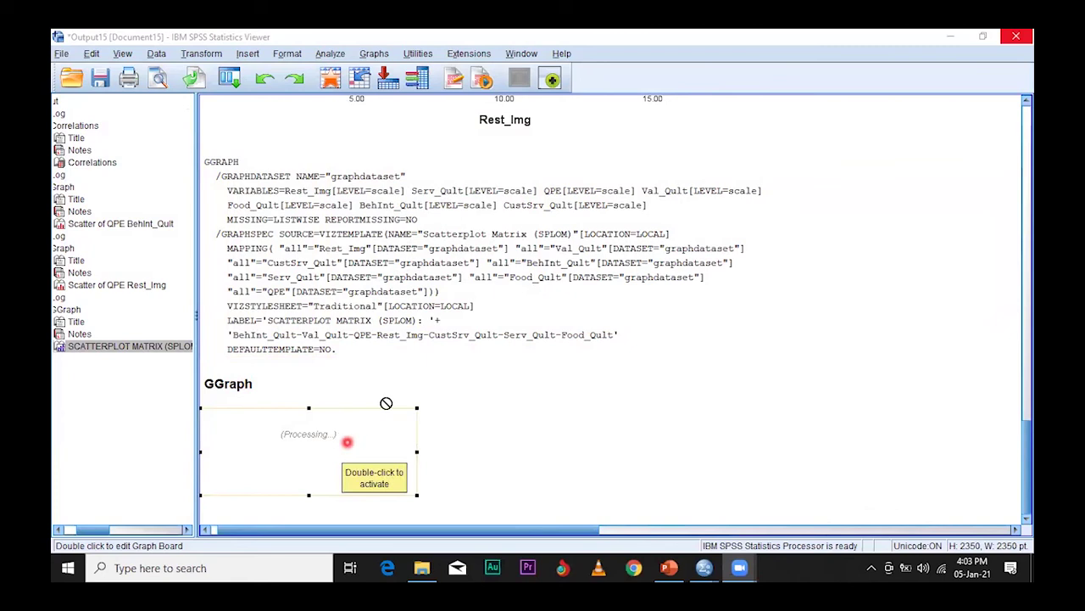